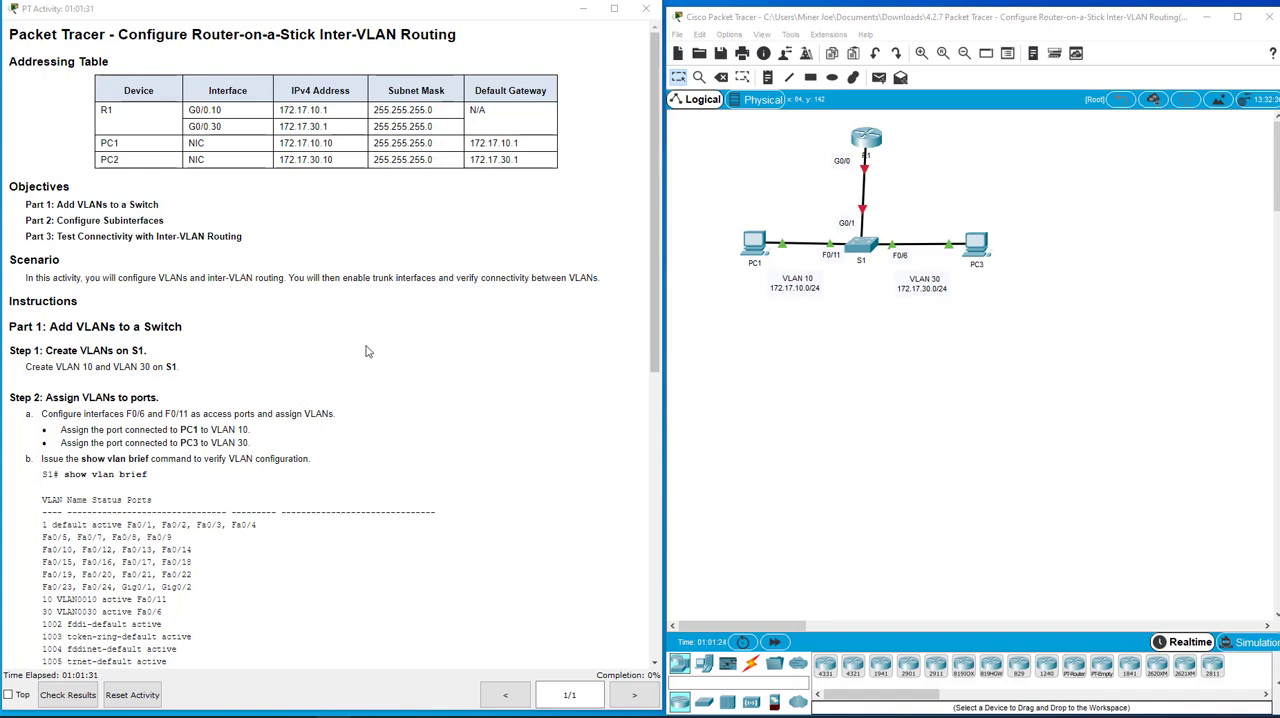
# Open switch S1's command line and enter privileged mode, followed by global configuration mode
pyautogui.scroll(-2, 366, 351)
pyautogui.scroll(-2, 317, 292)
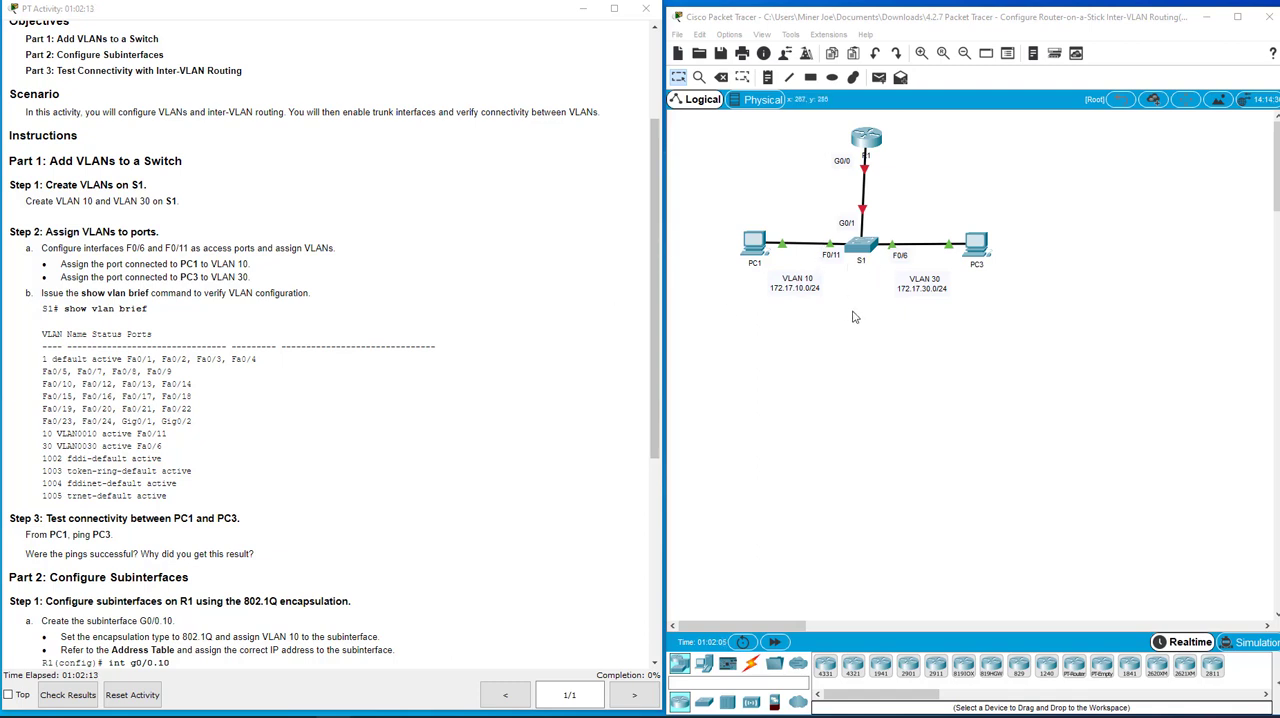
pyautogui.click(865, 246)
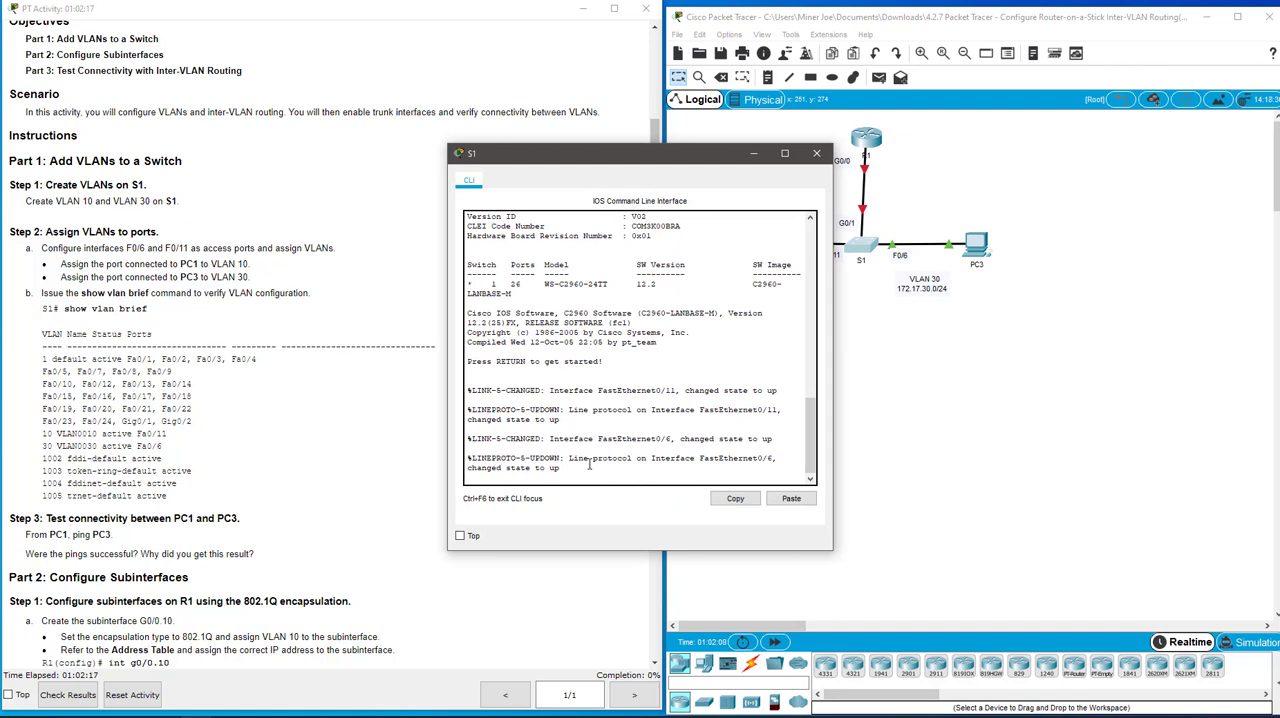
pyautogui.press('Return')
pyautogui.press('Return')
pyautogui.press('Return')
pyautogui.write('en')
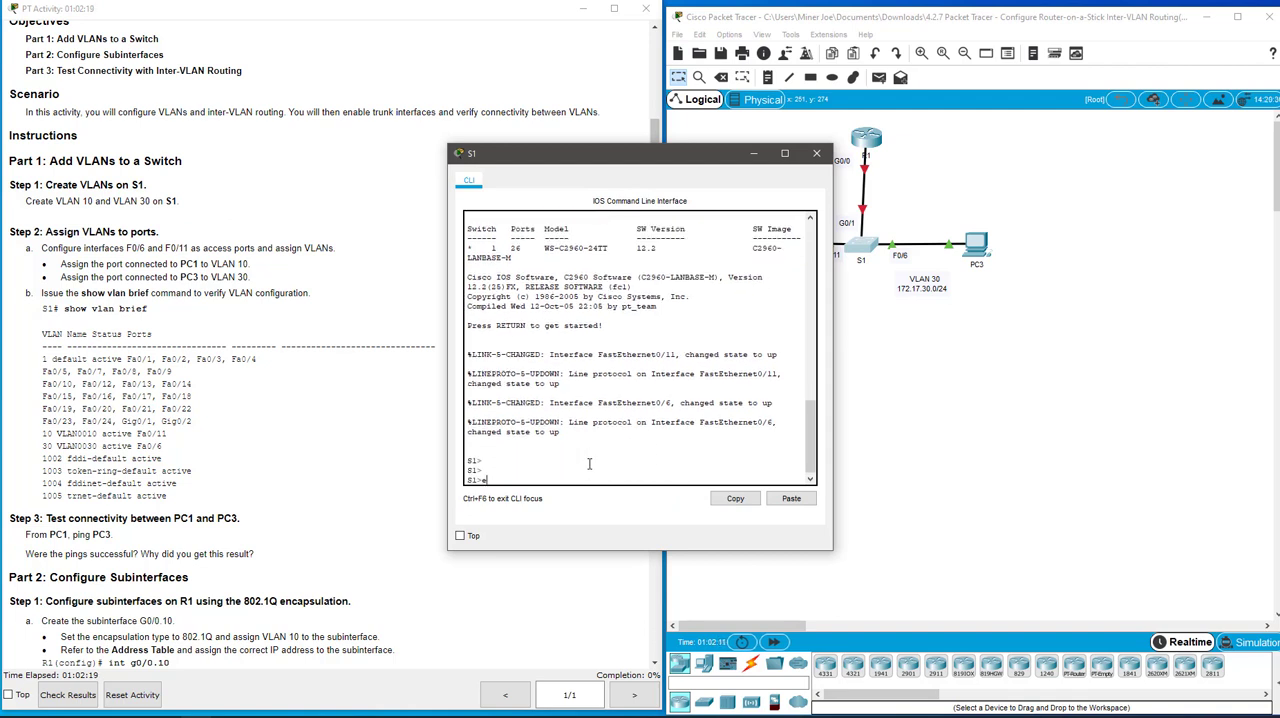
pyautogui.press('Return')
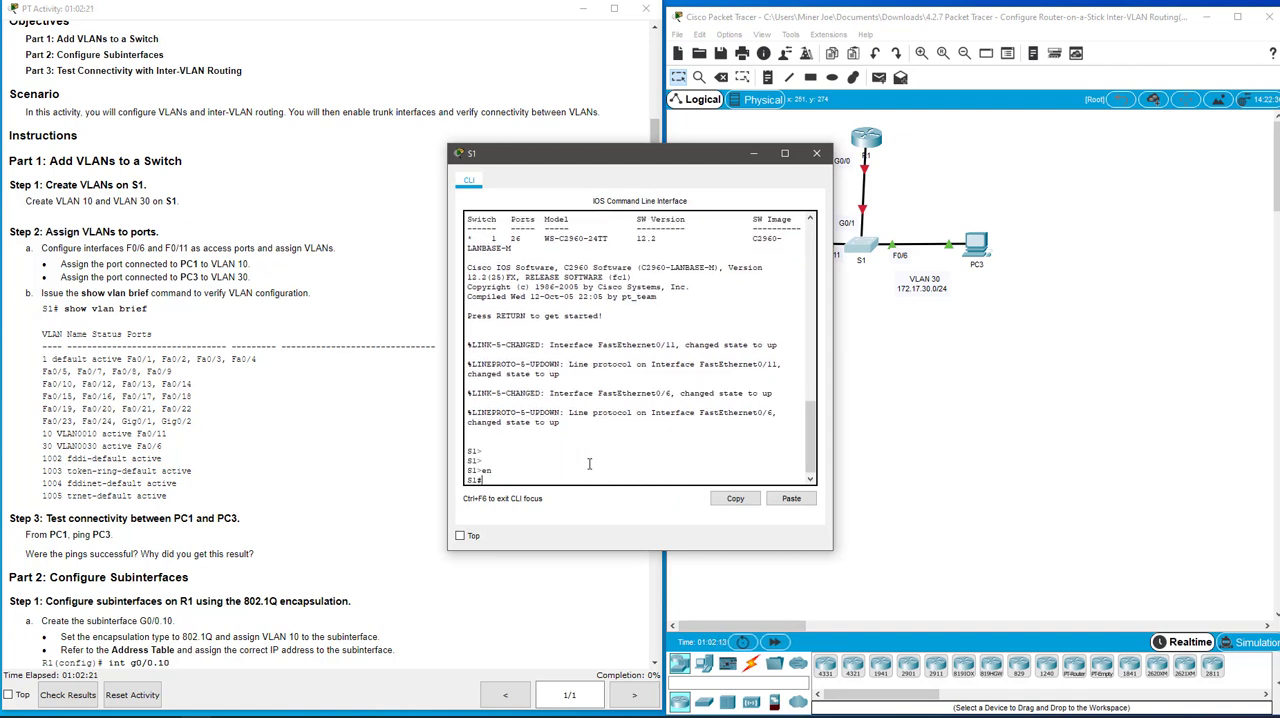
pyautogui.write('confit')
pyautogui.press('Return')
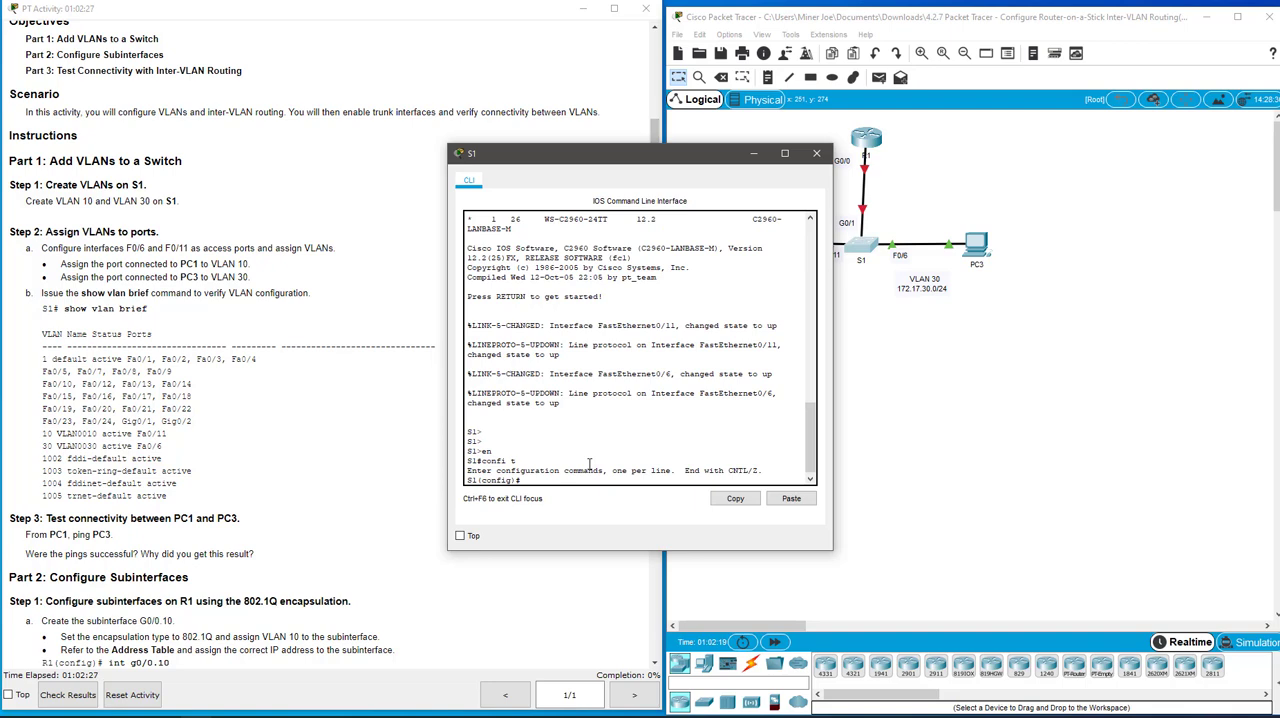
# Enter interface fa0/11 on S1 and set its switchport mode to access
pyautogui.write('int')
pyautogui.moveTo(695, 147); pyautogui.dragTo(891, 328)
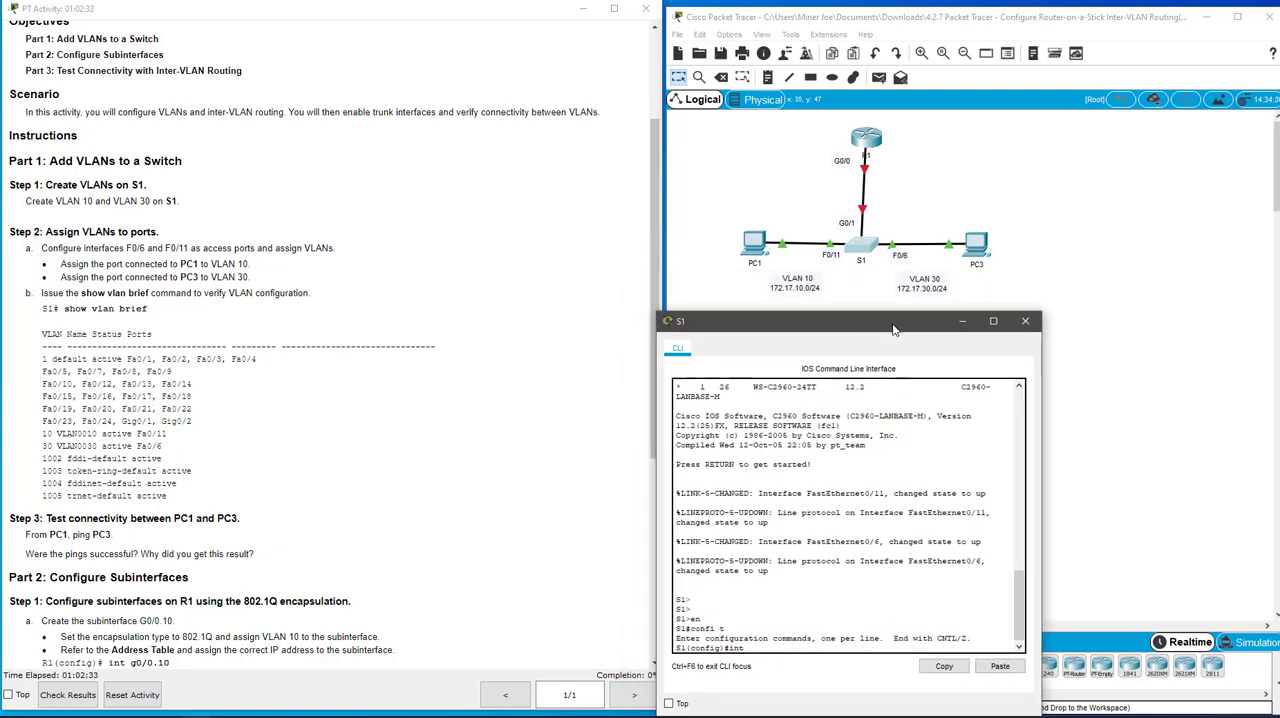
pyautogui.write('fa0')
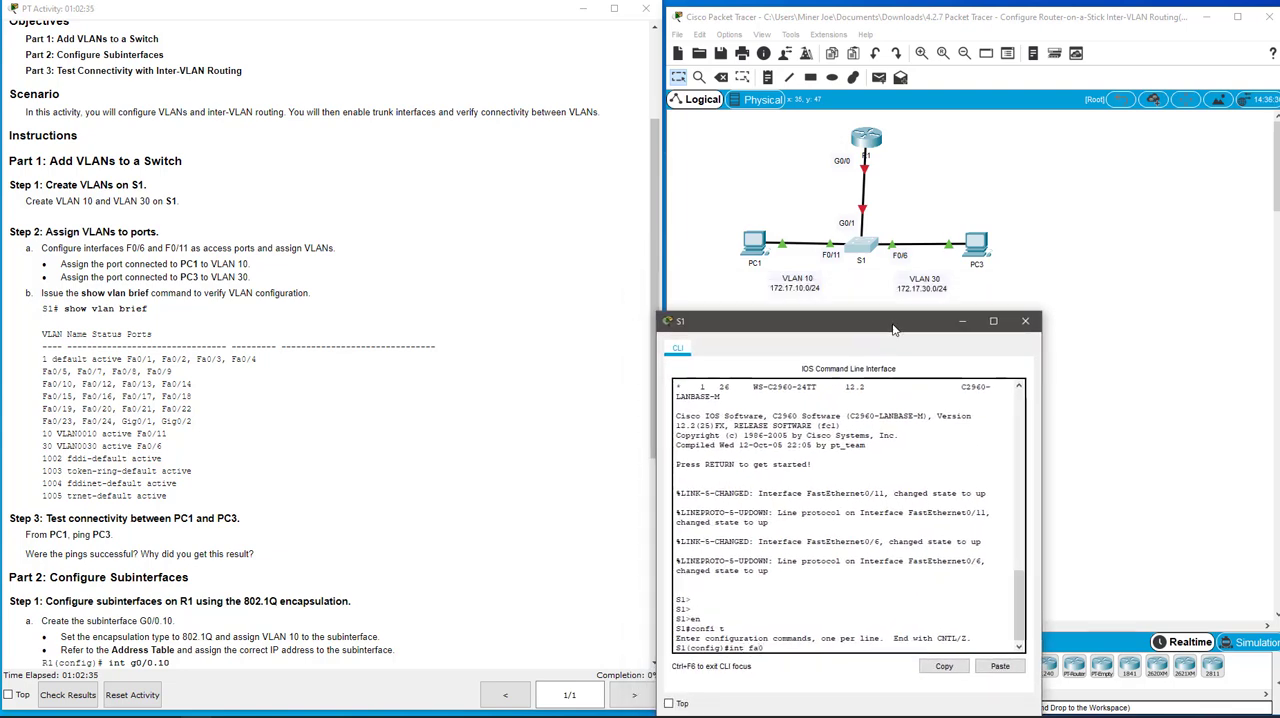
pyautogui.write('/11')
pyautogui.press('Return')
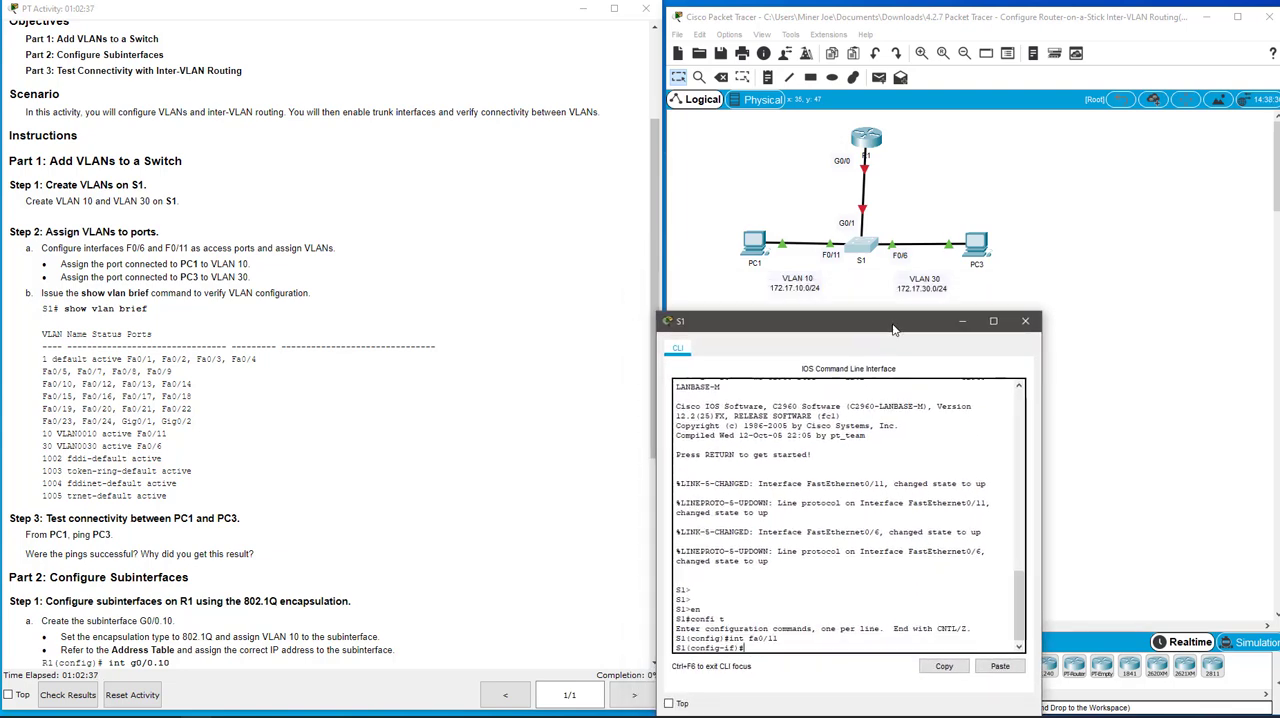
pyautogui.write('switchpo')
pyautogui.write('rt mode acce')
pyautogui.write('s')
pyautogui.press('Tab')
pyautogui.press('Return')
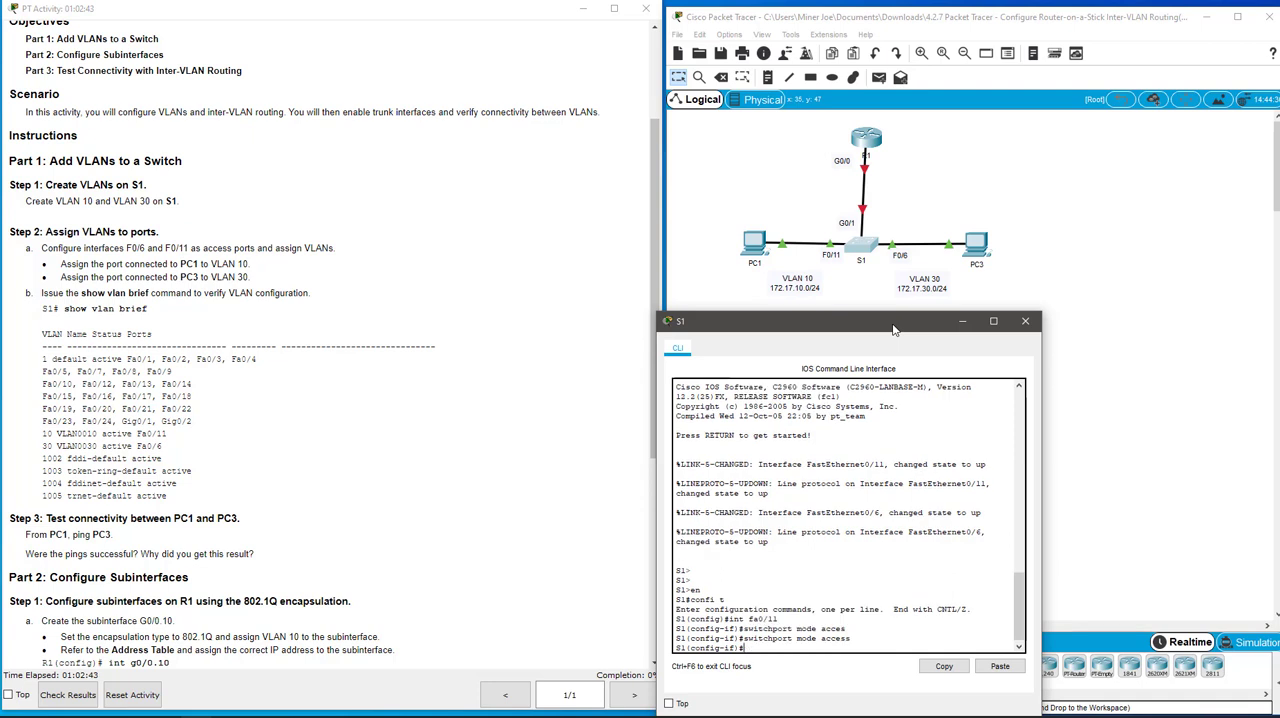
# Assign fa0/11 to access VLAN 10 and enable the port with no shut
pyautogui.write('swit')
pyautogui.press('Tab')
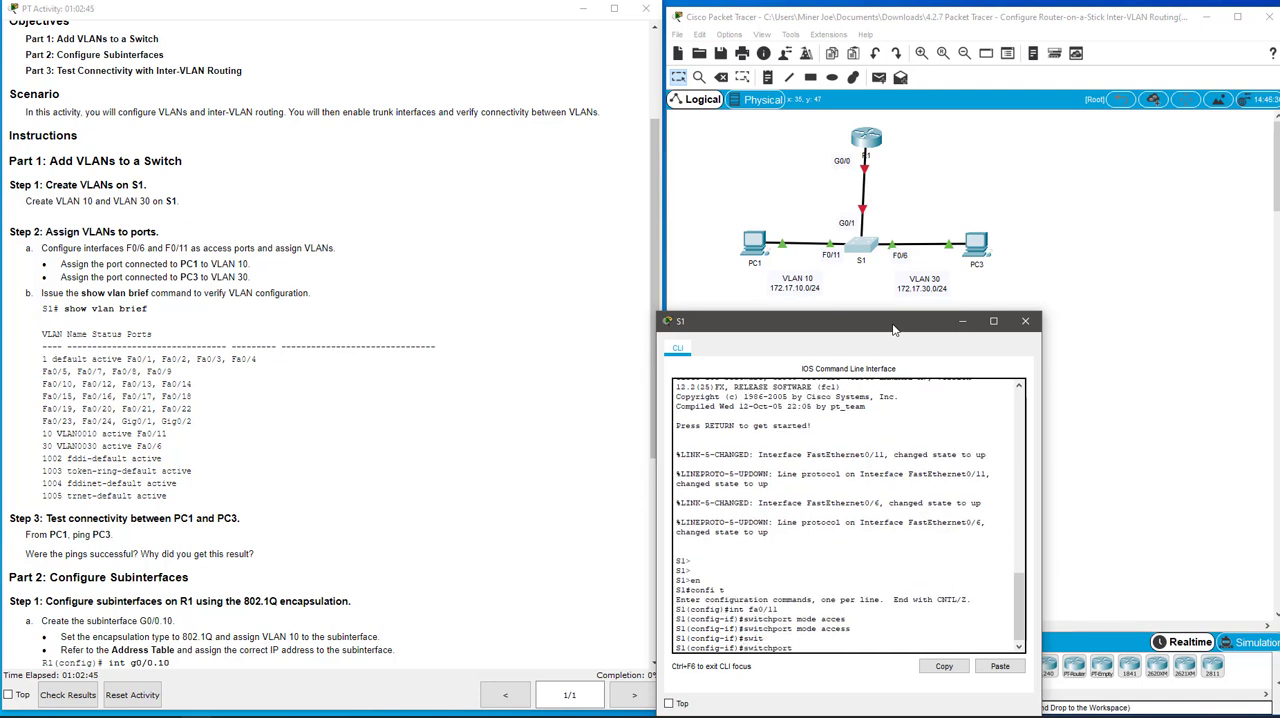
pyautogui.write('access vlan 10')
pyautogui.press('Return')
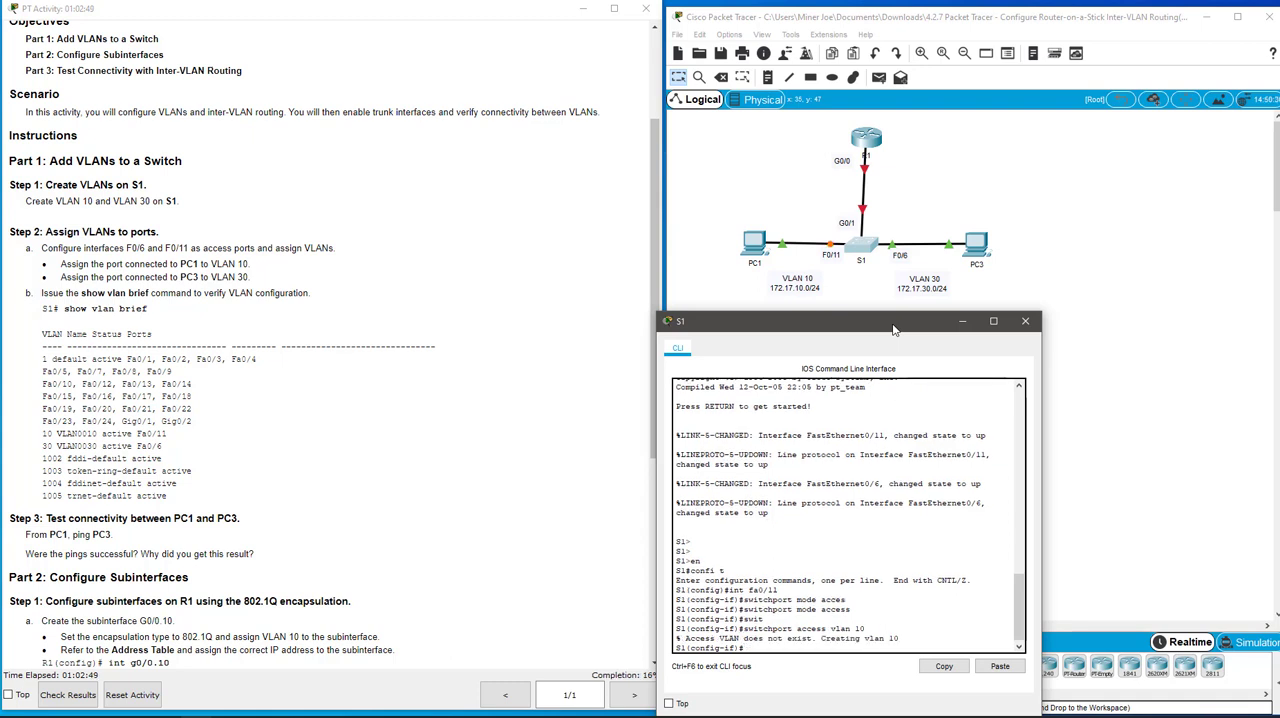
pyautogui.write('no shut')
pyautogui.press('Return')
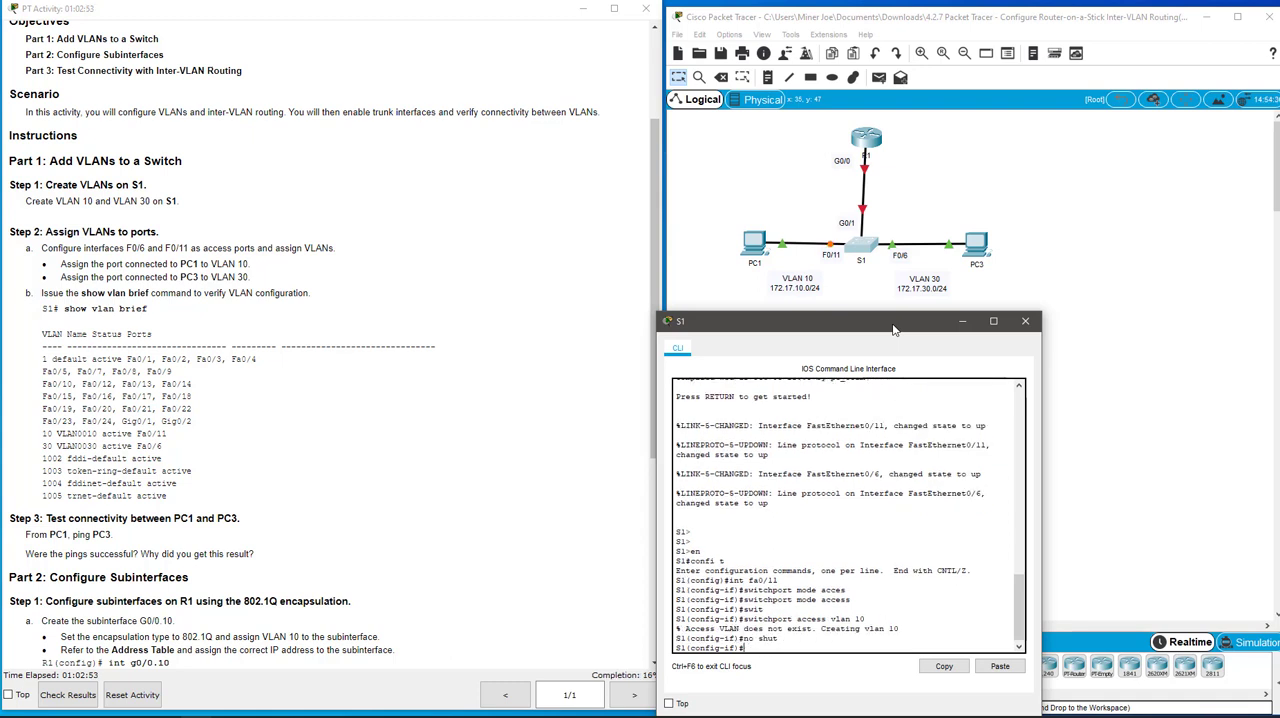
# Enter interface fa0/6 on S1 and set its switchport mode to access
pyautogui.write('int fa0/6')
pyautogui.press('Return')
pyautogui.write('swi')
pyautogui.press('Tab')
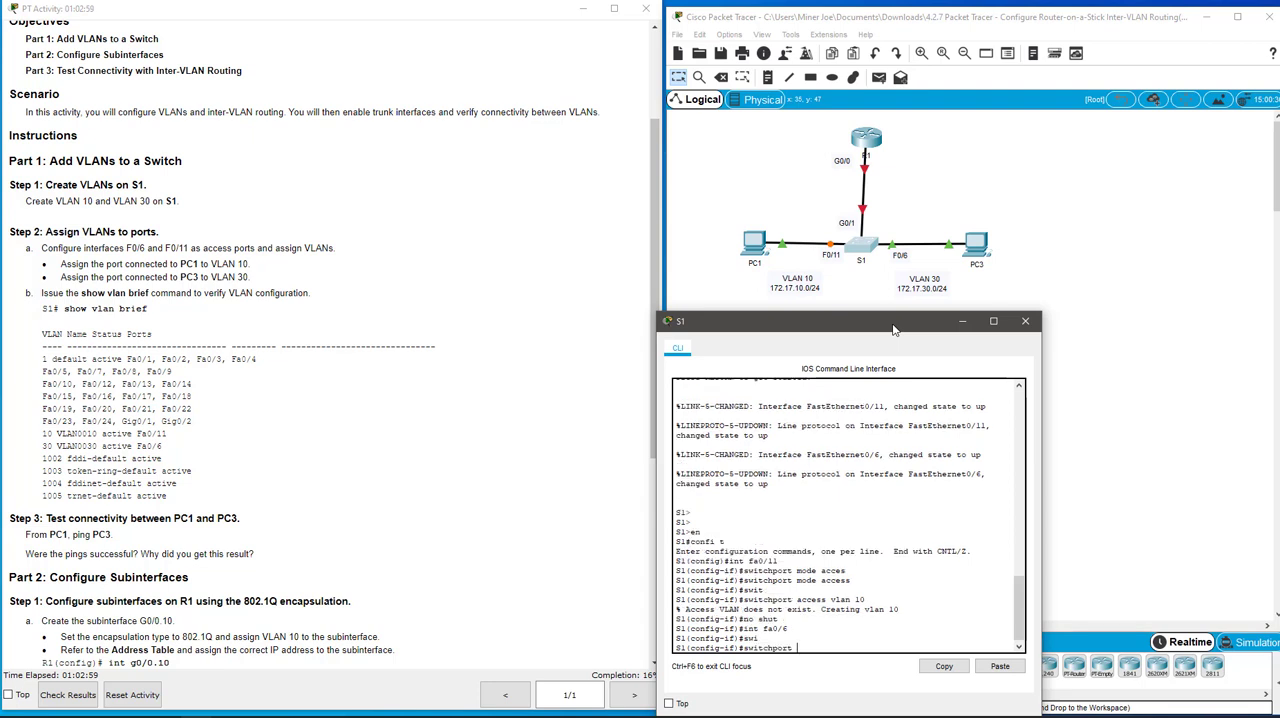
pyautogui.write('mode access')
pyautogui.press('Return')
# Assign fa0/6 to access VLAN 30, enable the port with no shut, and exit interface configuration
pyautogui.write('switc')
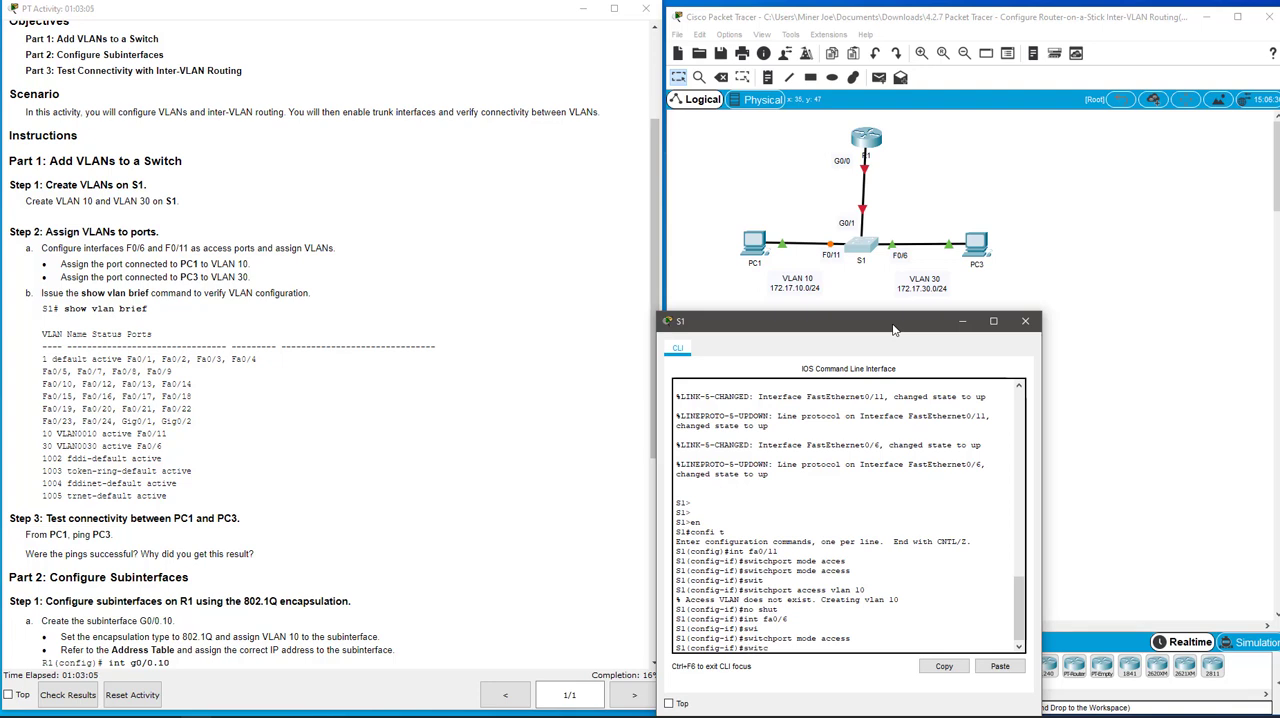
pyautogui.write('hpo')
pyautogui.press('Tab')
pyautogui.write('acce')
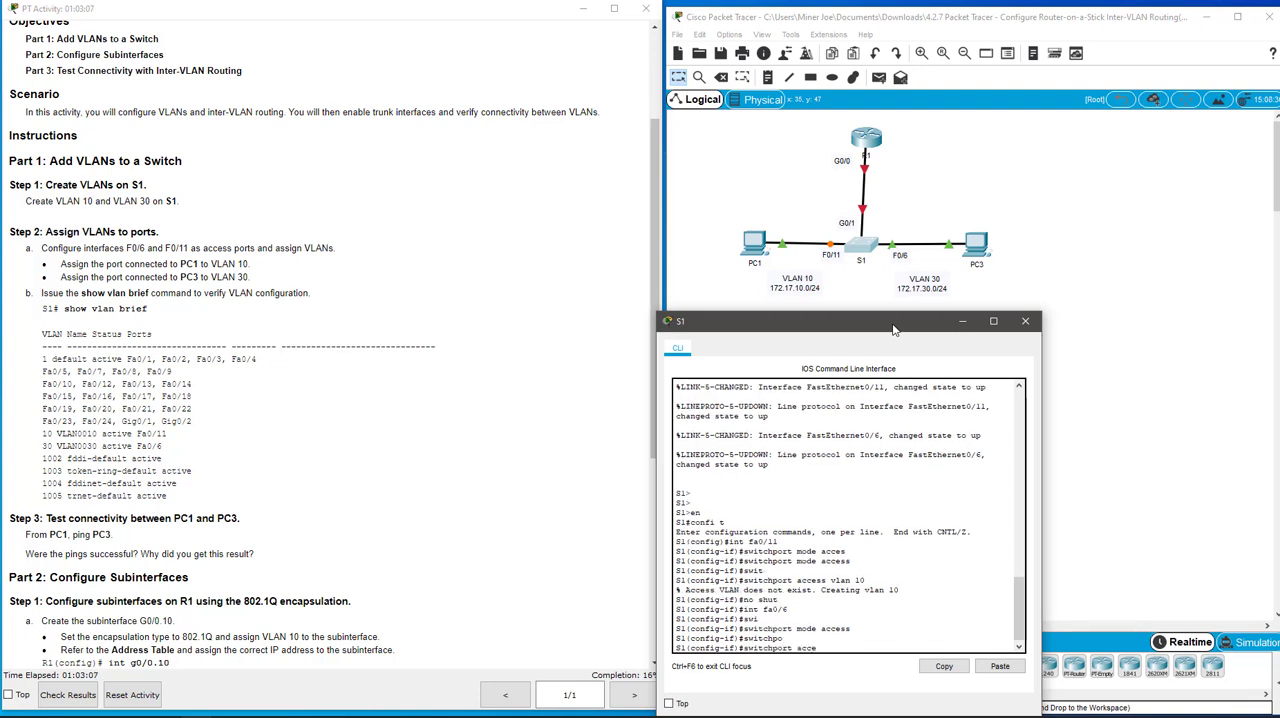
pyautogui.press('Tab')
pyautogui.write('vlan 30')
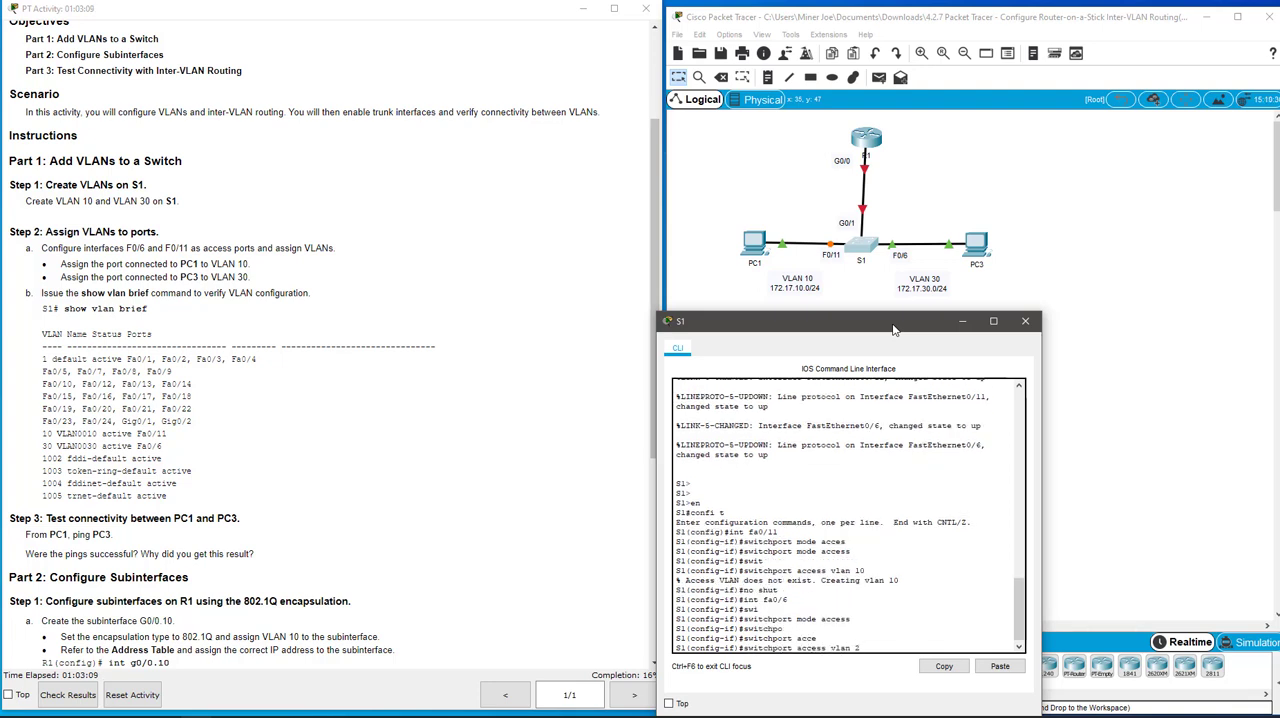
pyautogui.press('BackSpace')
pyautogui.write('0')
pyautogui.press('Return')
pyautogui.write('no shut')
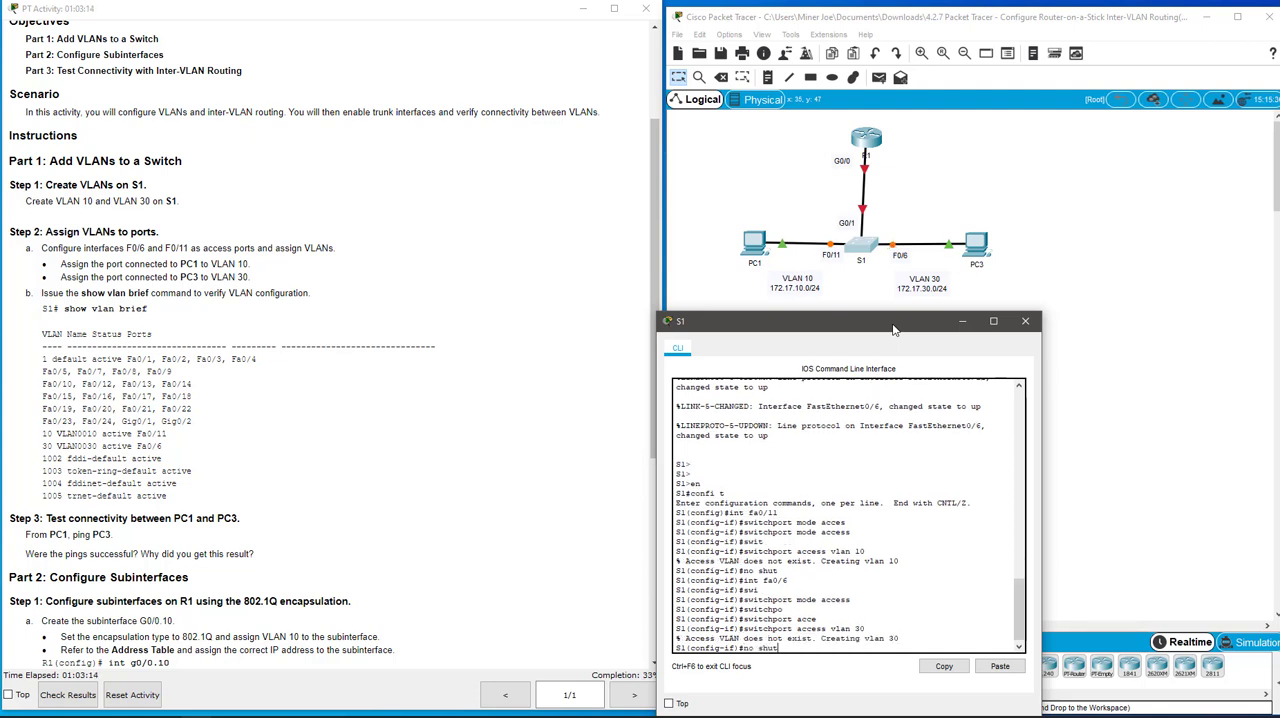
pyautogui.press('Return')
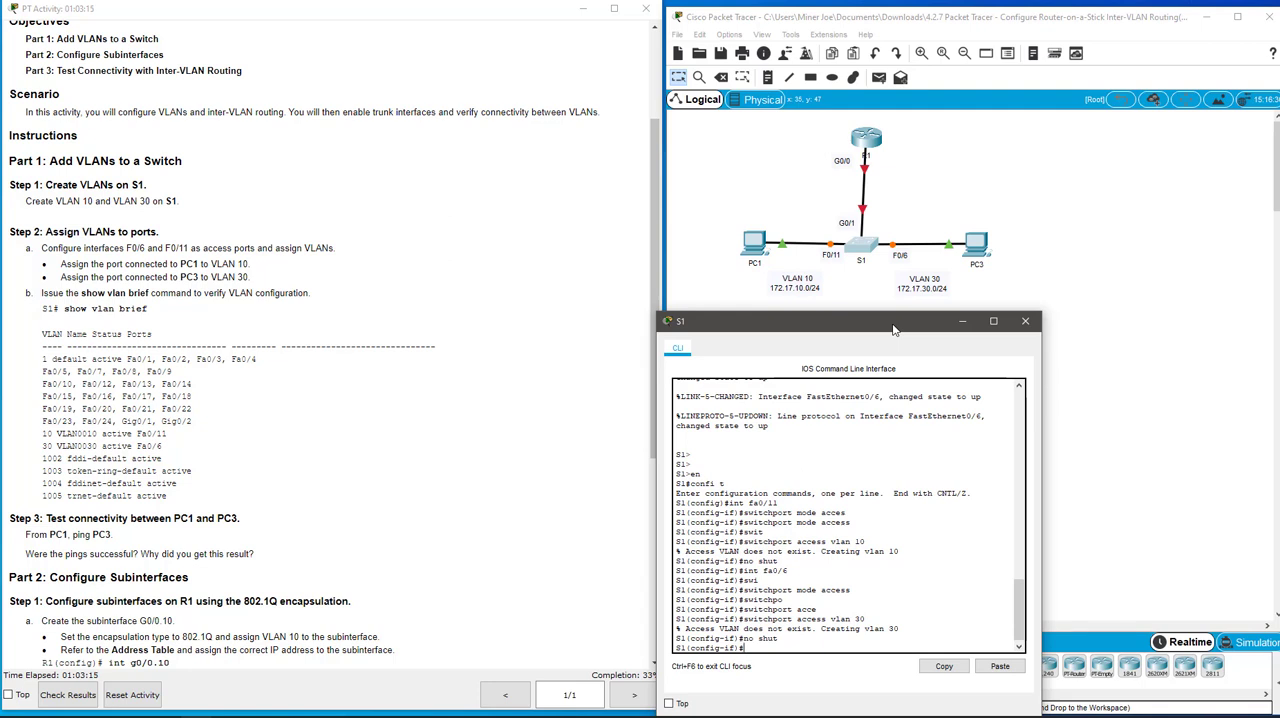
pyautogui.write('exit')
pyautogui.press('Return')
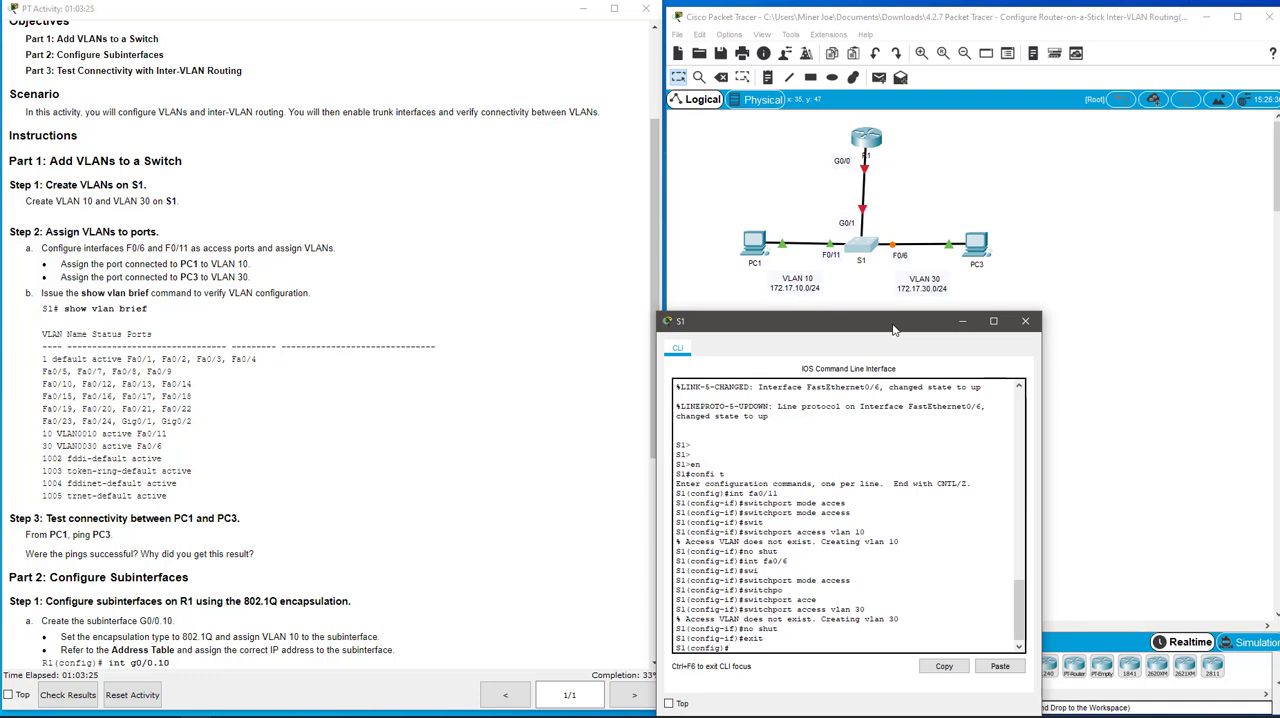
# Run do show vlan brief on S1 and examine the port assignments of VLANs 10 and 30 in a widened window
pyautogui.write('do show vlan brief')
pyautogui.press('Return')
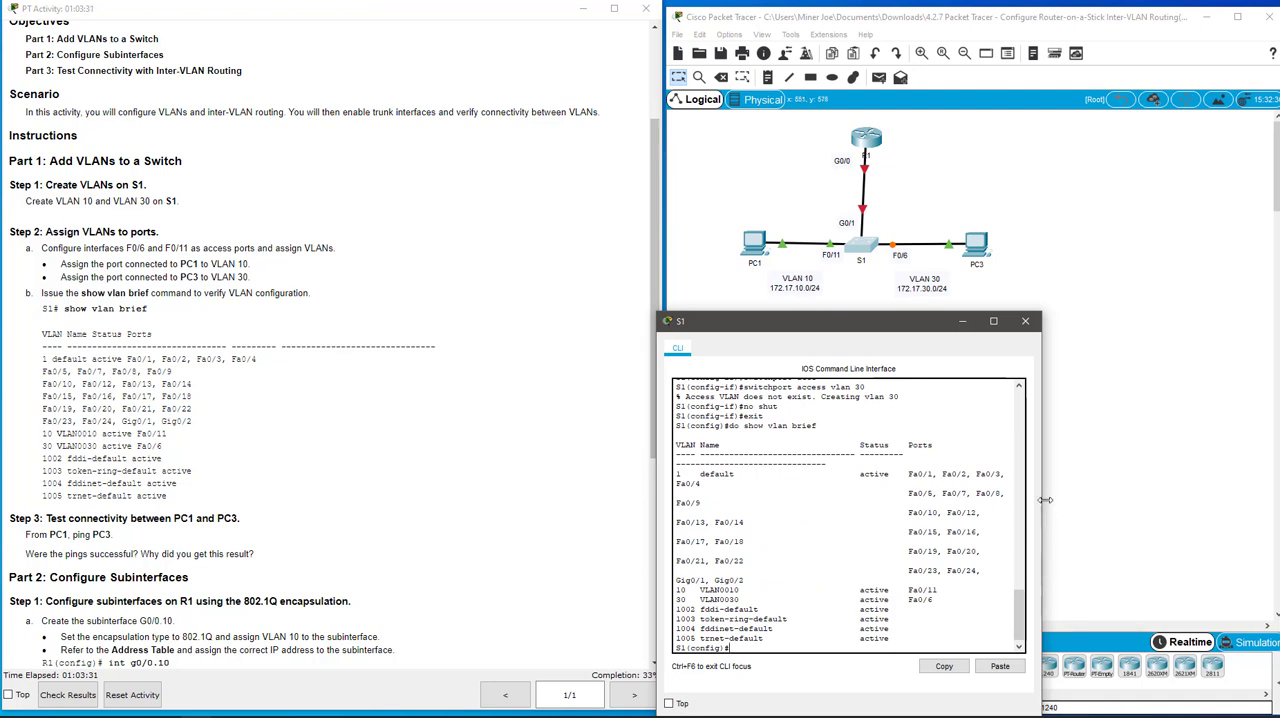
pyautogui.moveTo(1043, 505); pyautogui.dragTo(1213, 495)
pyautogui.moveTo(676, 588); pyautogui.dragTo(966, 597)
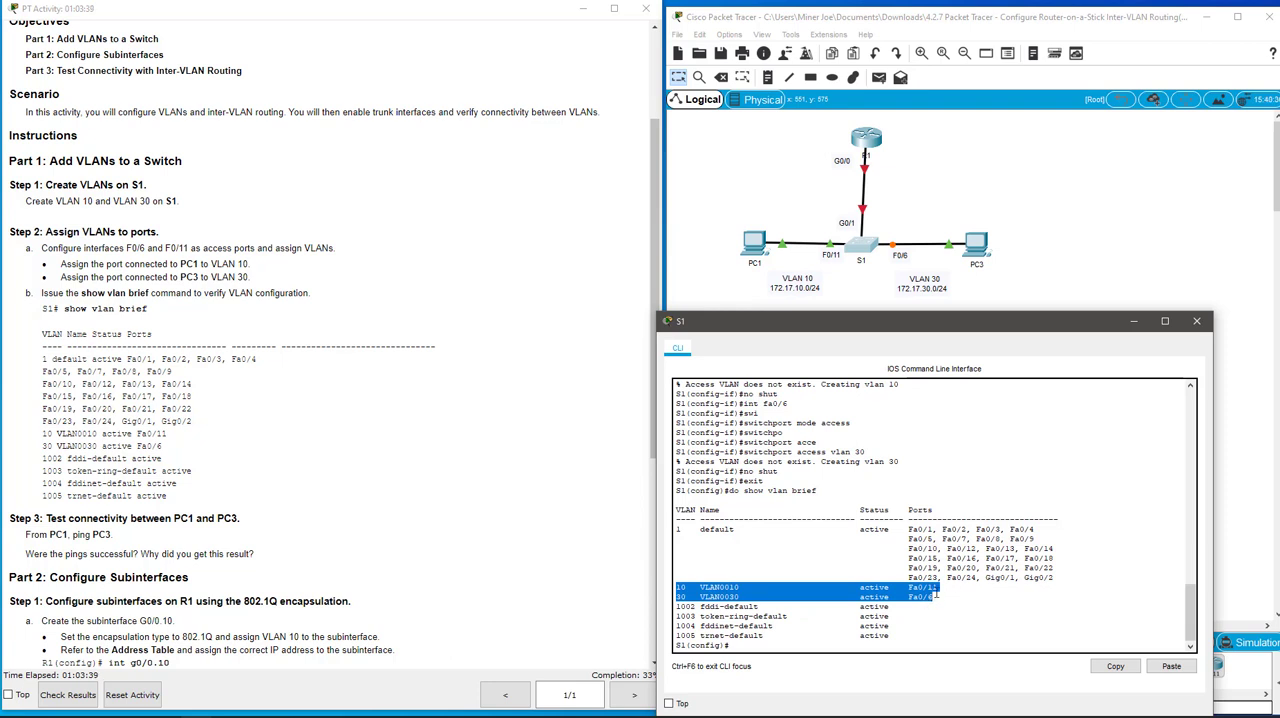
# Review the remaining lab instructions, close S1's window, and examine R1's subinterfaces and IPv4 addresses in the Addressing Table
pyautogui.click(338, 428)
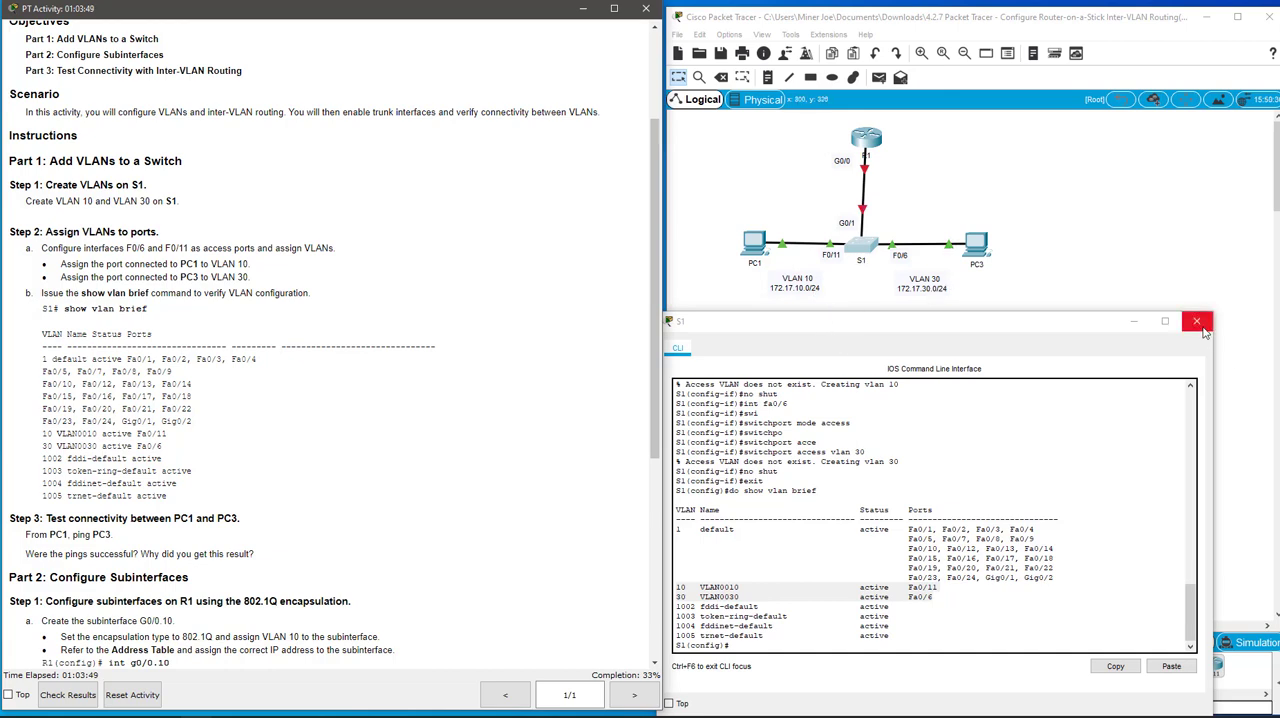
pyautogui.scroll(-3, 288, 445)
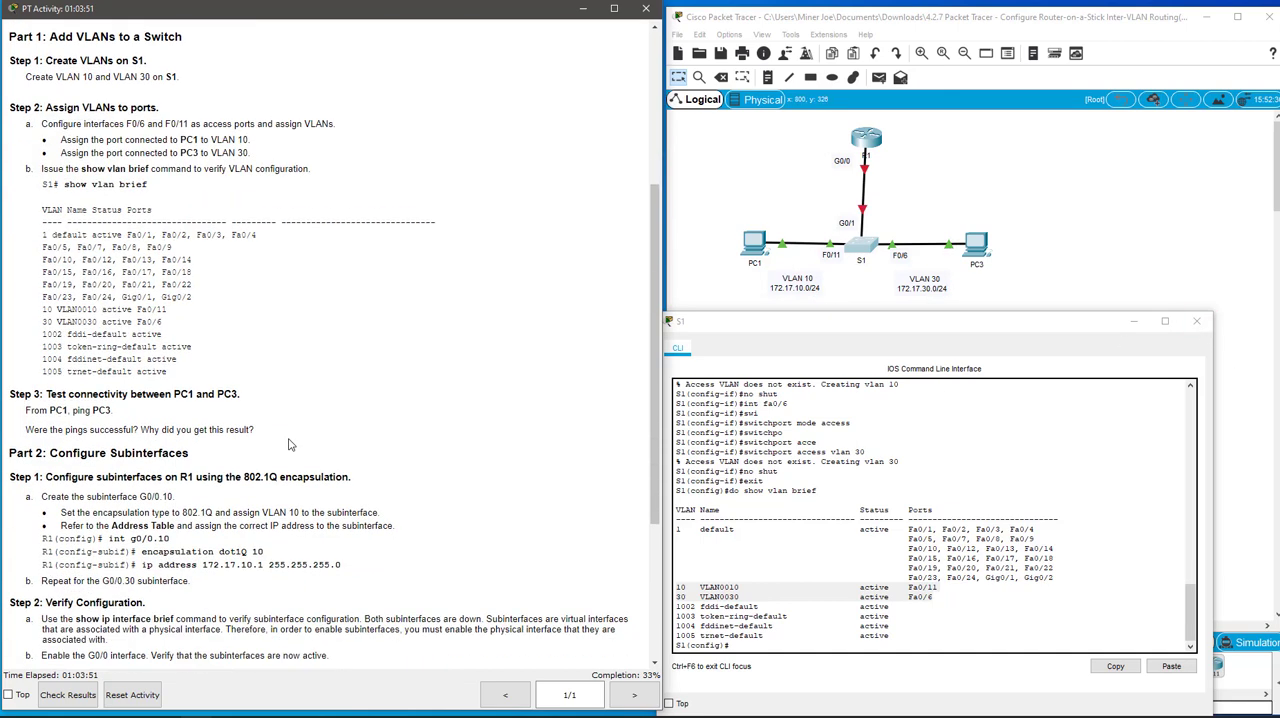
pyautogui.scroll(-6, 337, 347)
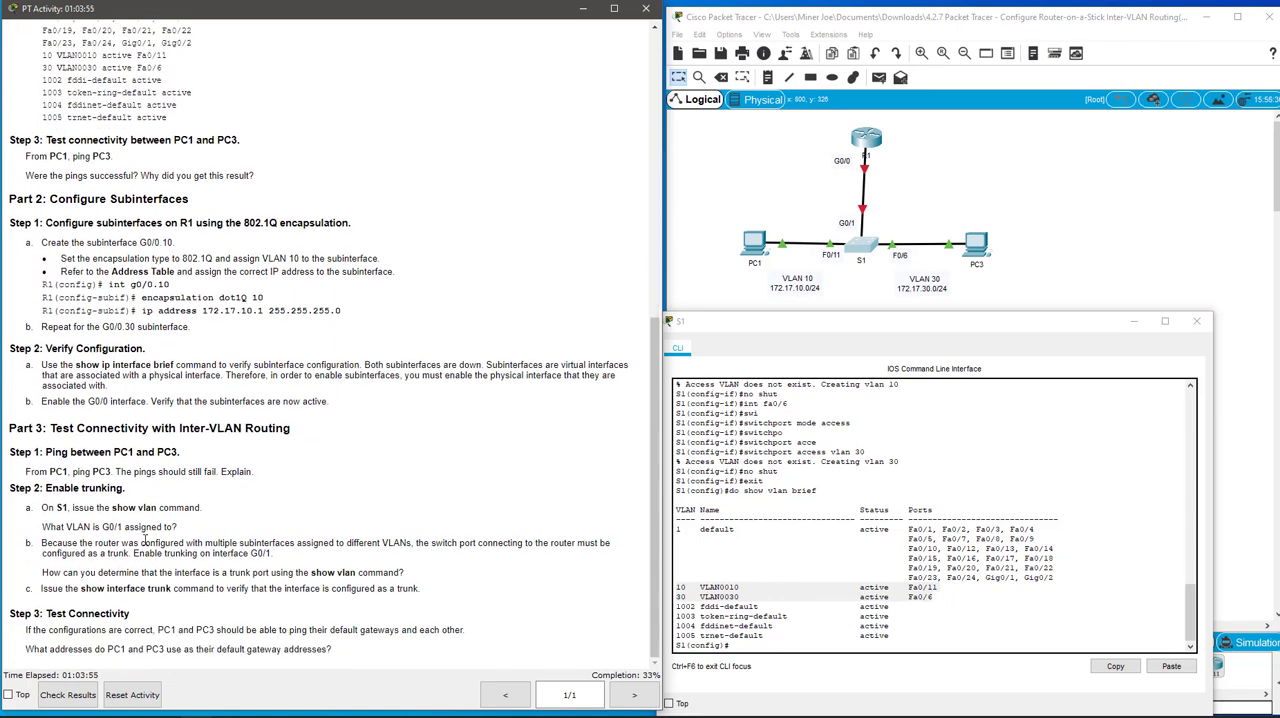
pyautogui.scroll(5, 210, 565)
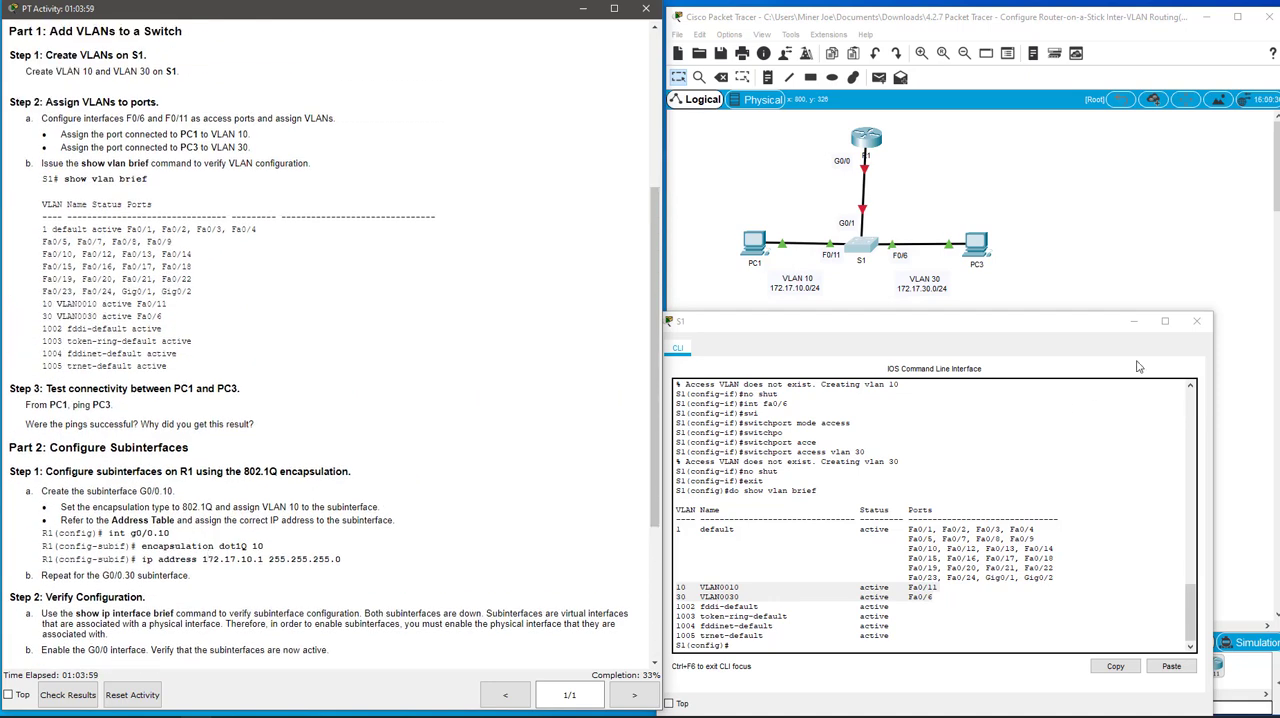
pyautogui.click(1196, 321)
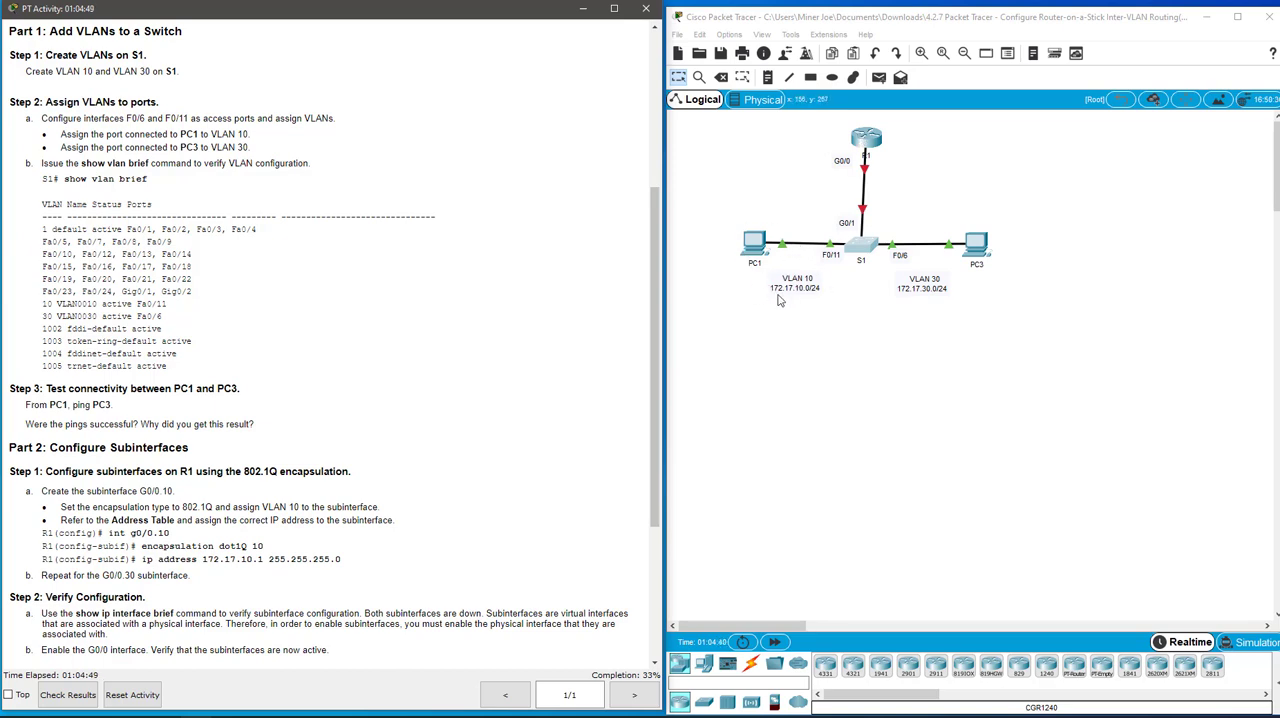
pyautogui.scroll(3, 534, 307)
pyautogui.scroll(4, 534, 307)
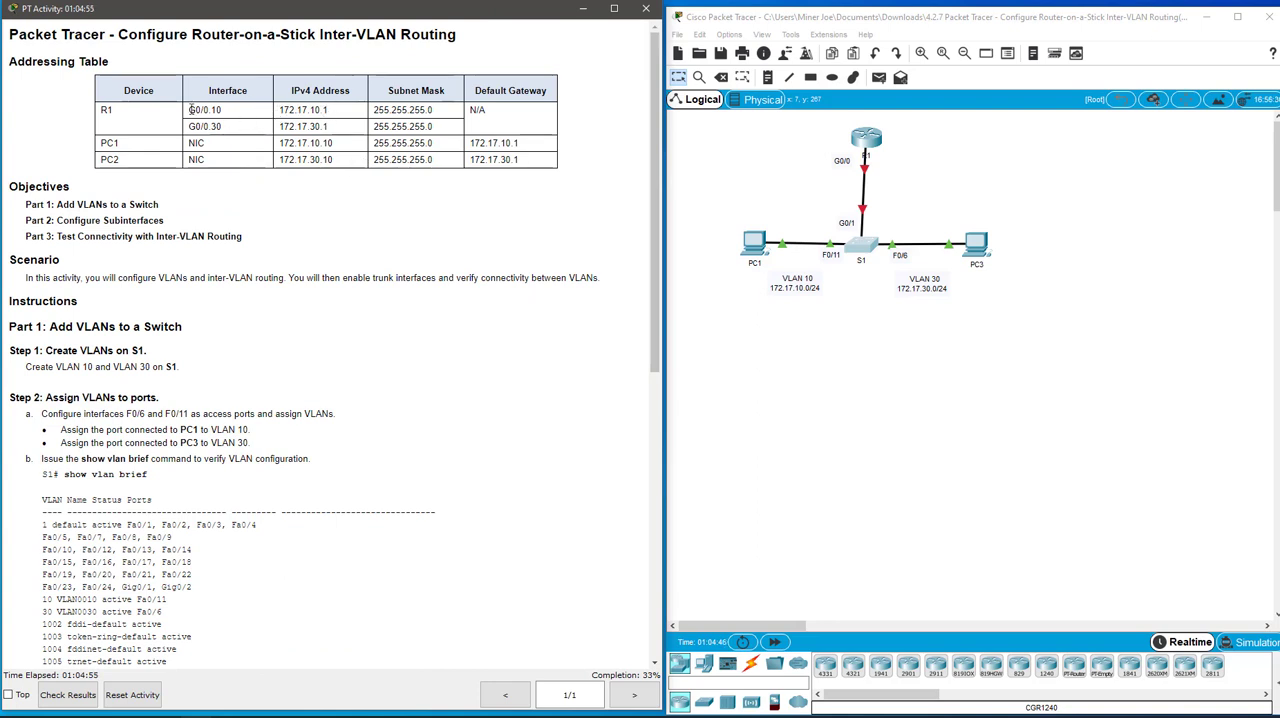
pyautogui.moveTo(189, 108); pyautogui.dragTo(233, 116)
pyautogui.moveTo(328, 110); pyautogui.dragTo(280, 113)
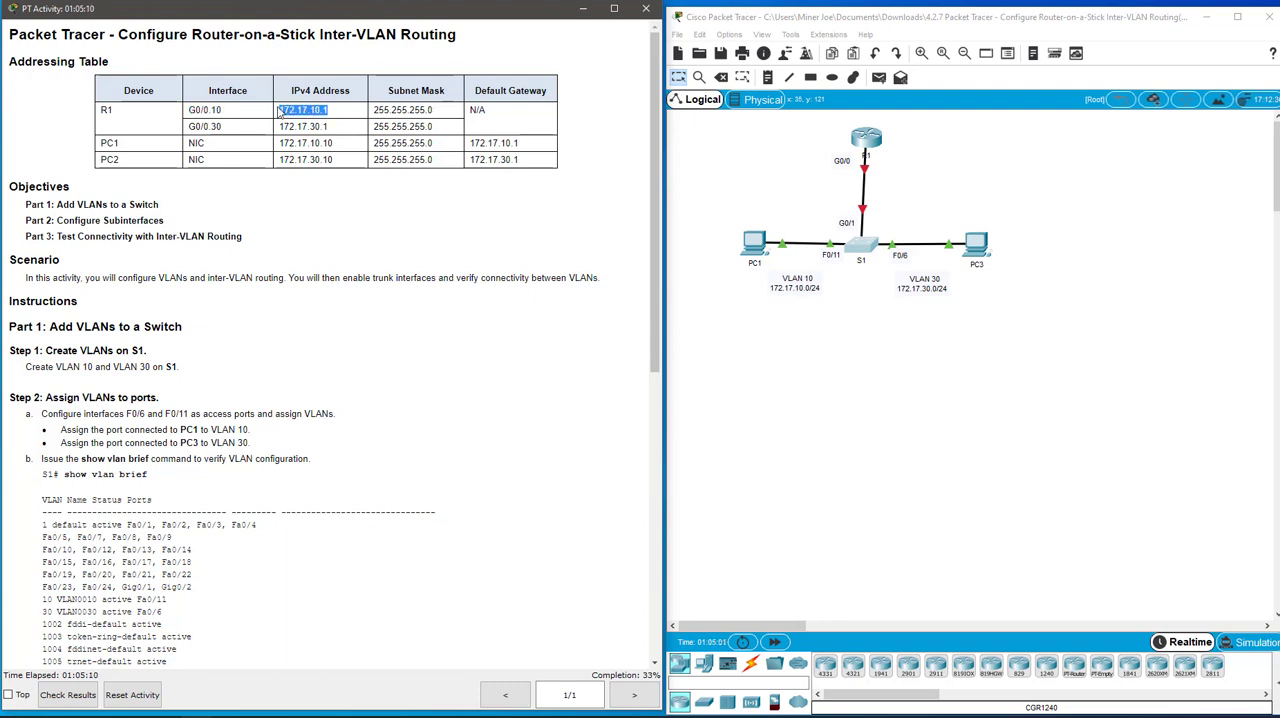
pyautogui.click(344, 113)
pyautogui.click(849, 337)
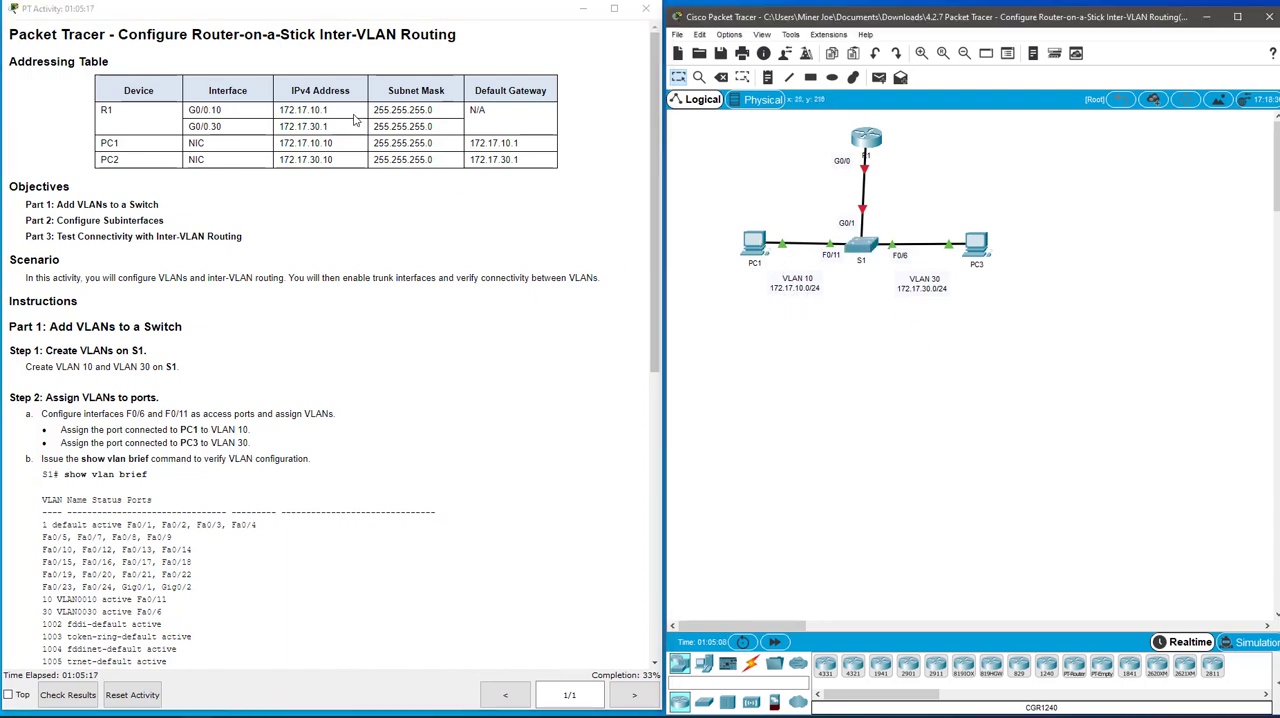
# Check PC1's IP address and default gateway in its IP Configuration, and close the PC1 window
pyautogui.click(754, 244)
pyautogui.click(506, 222)
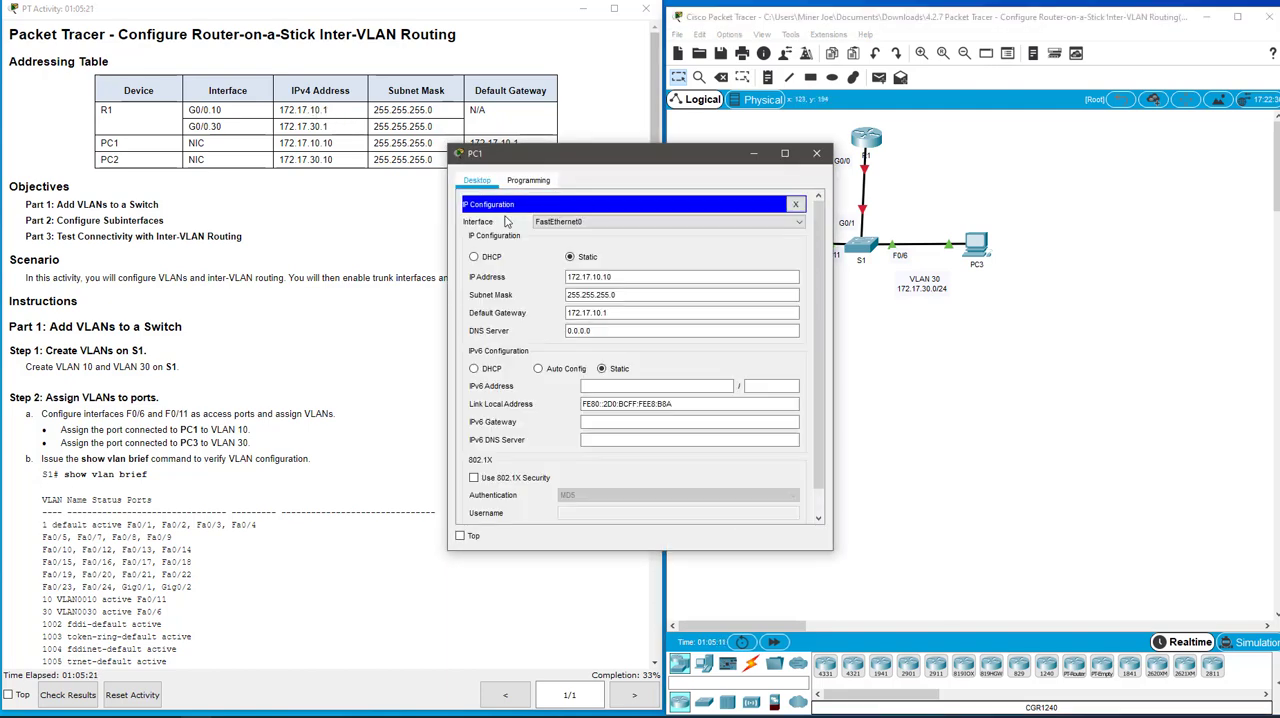
pyautogui.doubleClick(605, 313)
pyautogui.doubleClick(635, 276)
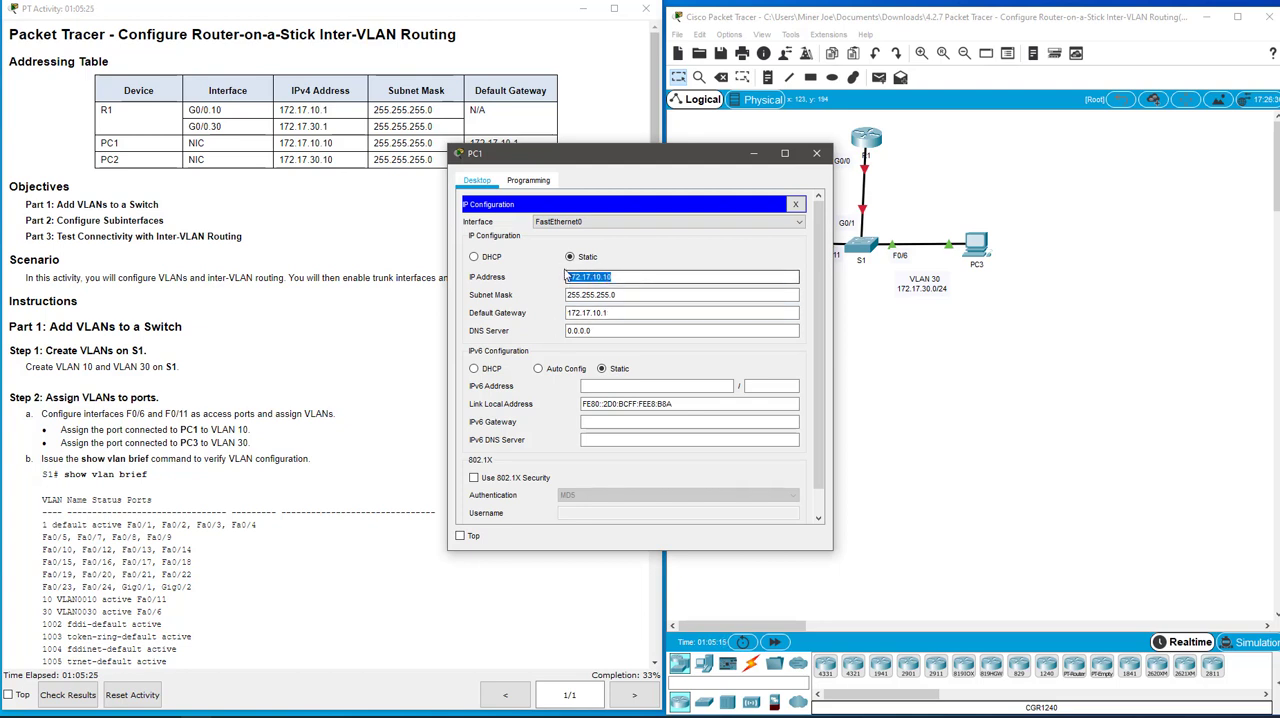
pyautogui.click(639, 314)
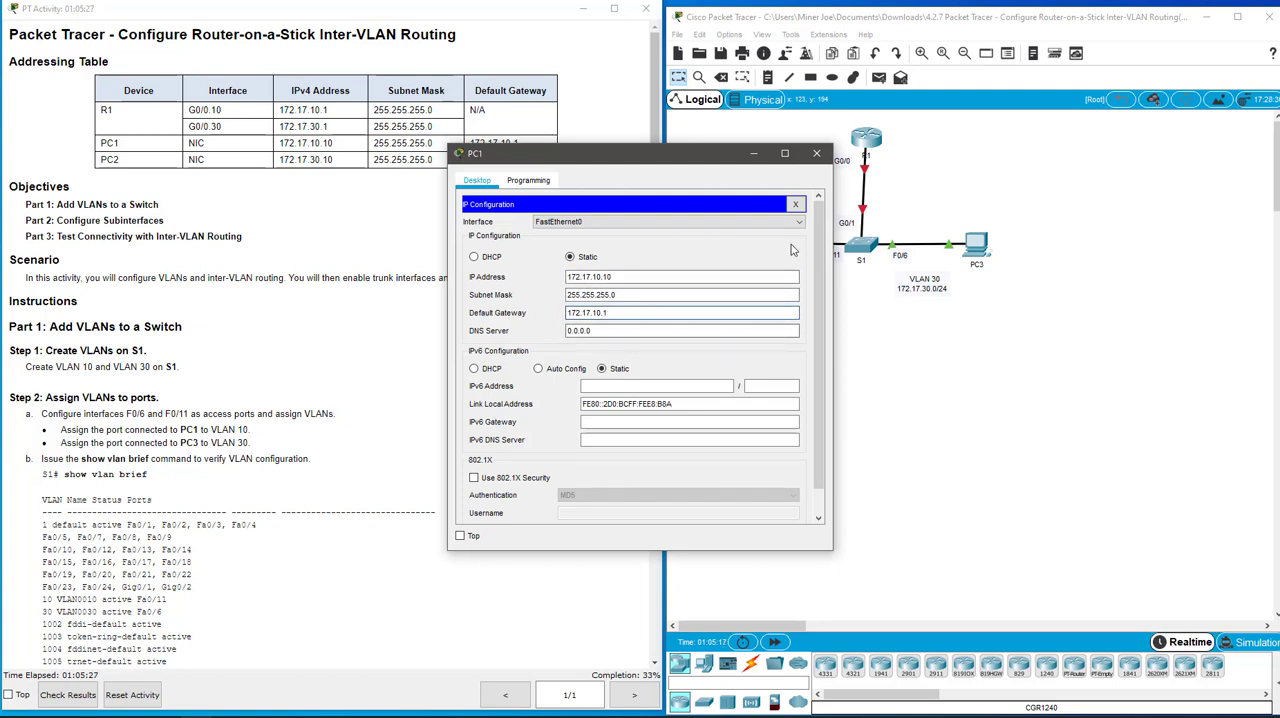
pyautogui.click(795, 204)
pyautogui.click(816, 153)
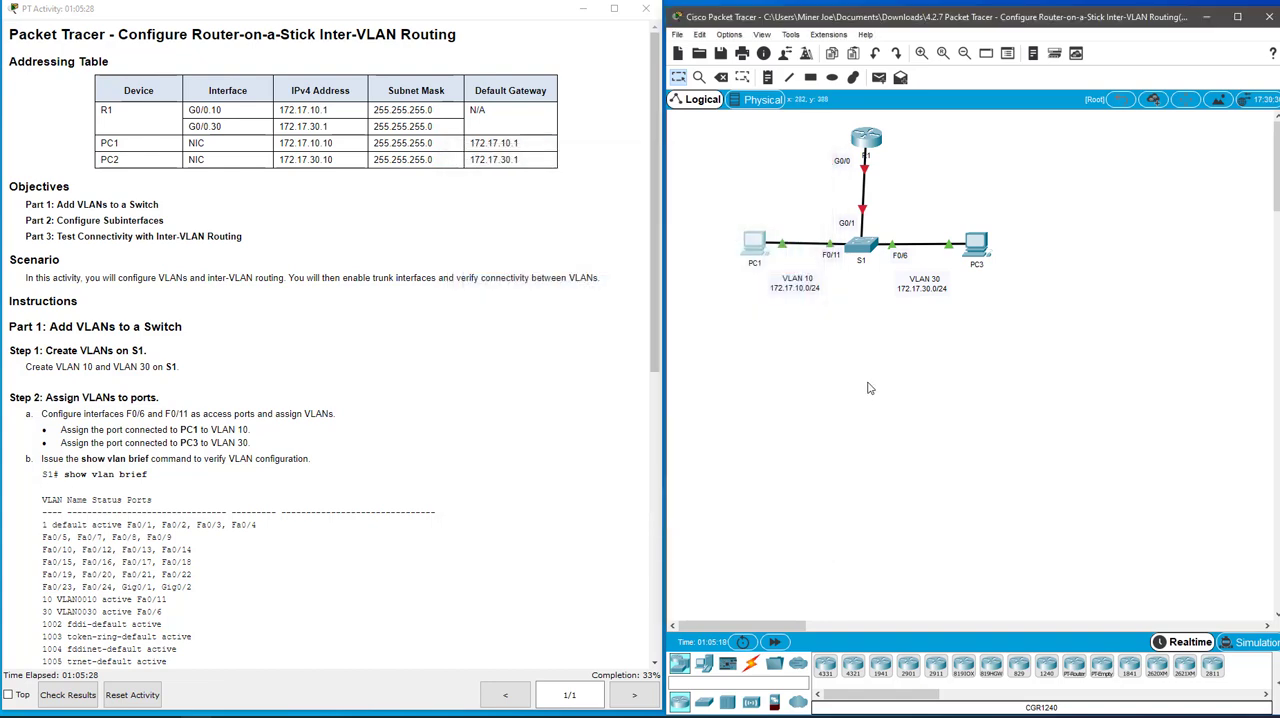
# Open R1's command line and enter global configuration mode with en and conf t
pyautogui.click(866, 140)
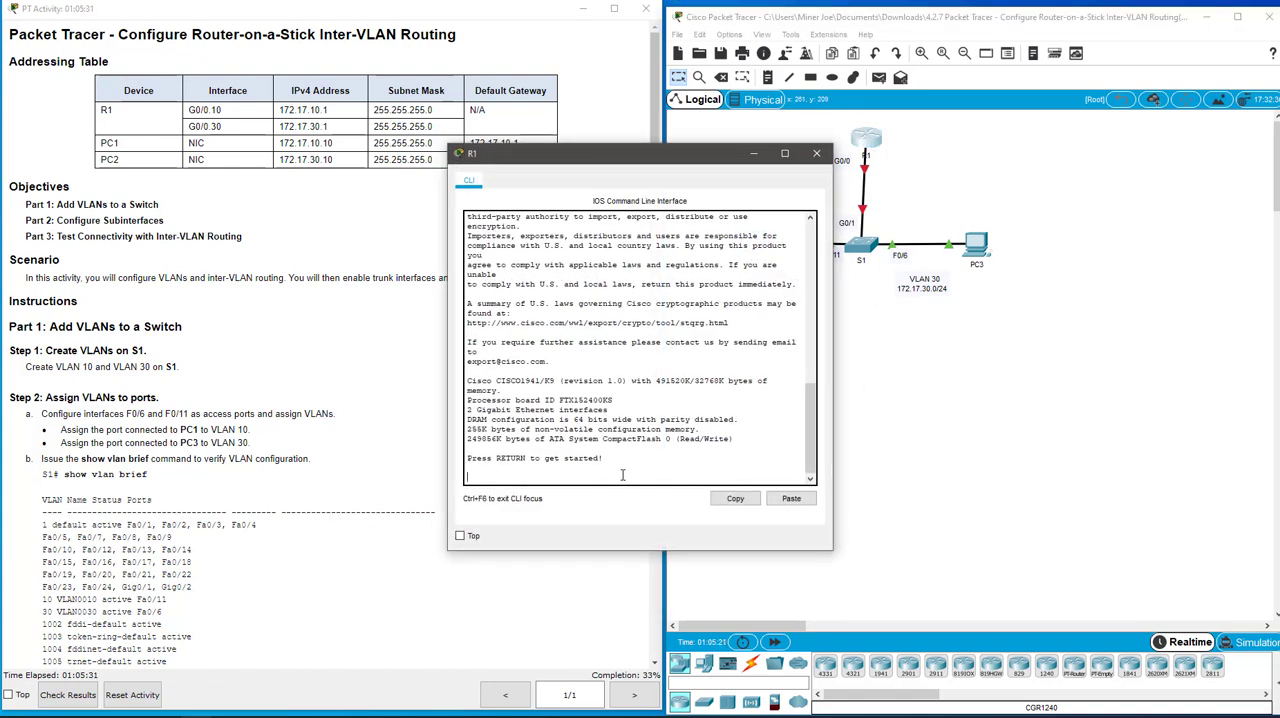
pyautogui.press('Return')
pyautogui.press('Return')
pyautogui.write('en')
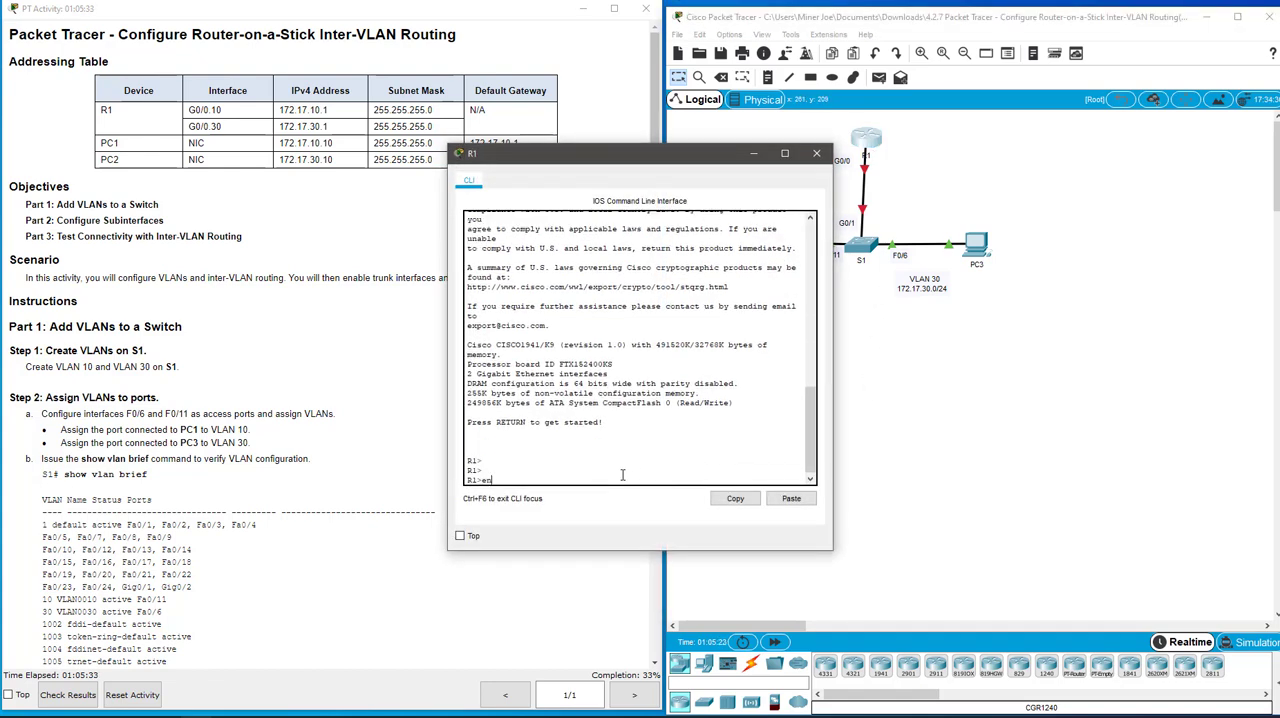
pyautogui.press('Return')
pyautogui.write('conf t')
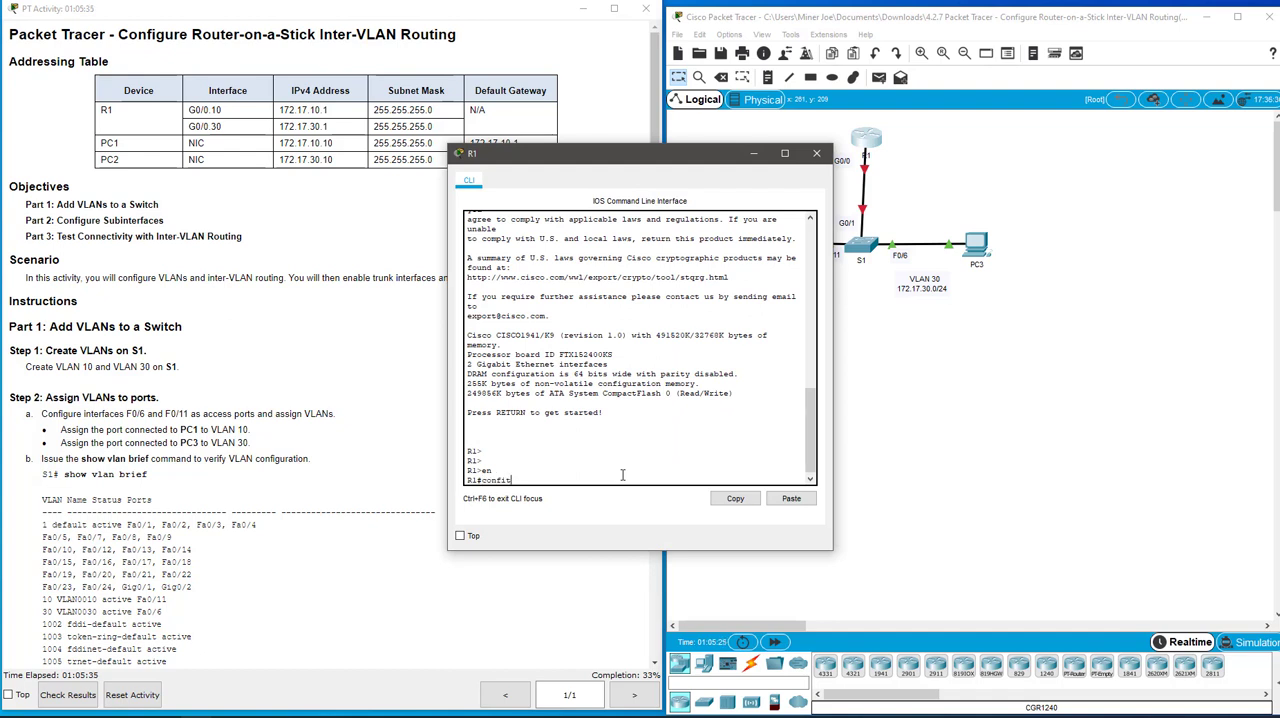
pyautogui.press('Return')
# Enable R1's physical interface g0/0 with no shut
pyautogui.write('int ')
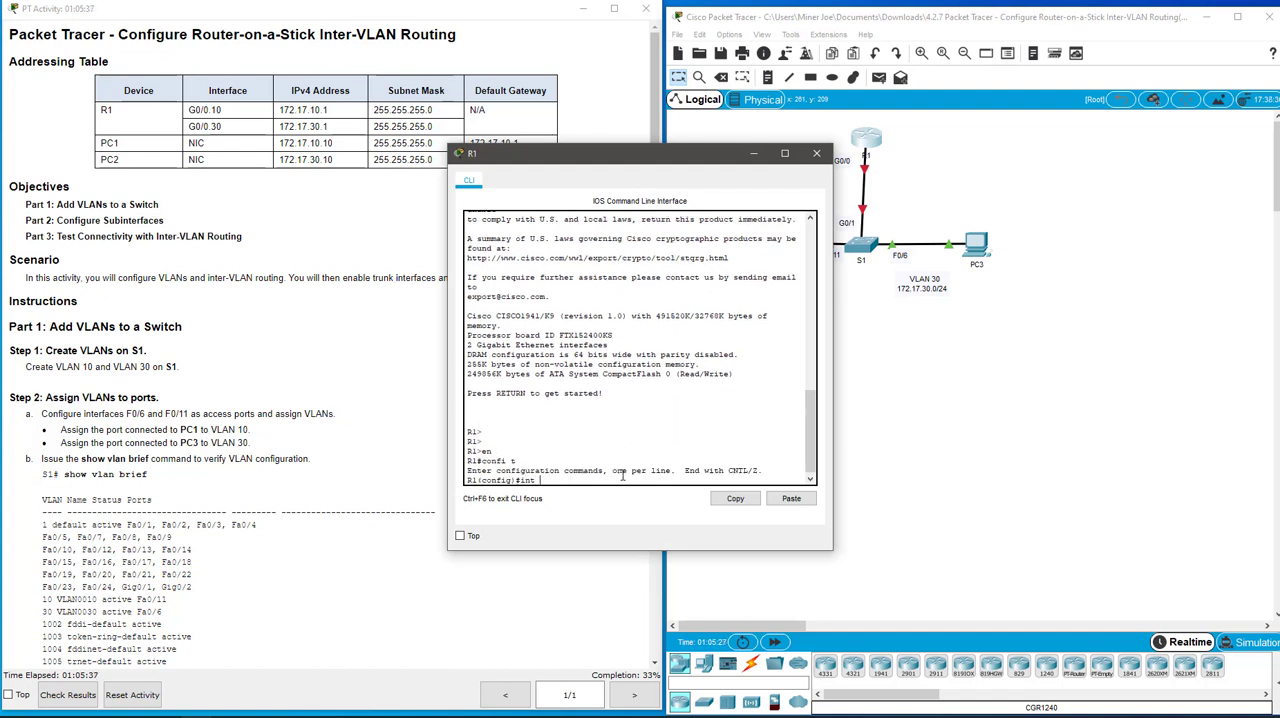
pyautogui.write('g0/0')
pyautogui.press('Return')
pyautogui.write('onfig-if)#')
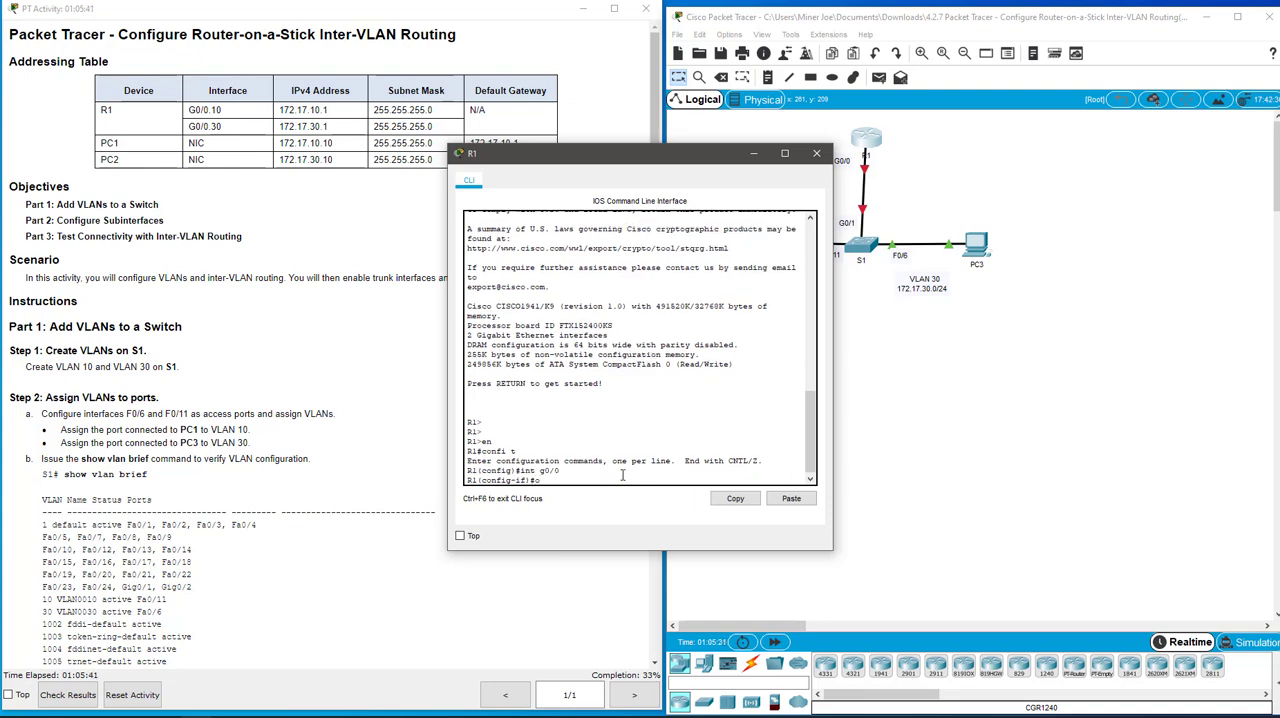
pyautogui.write('o shut')
pyautogui.press('Return')
pyautogui.press('Return')
# Create subinterface g0/0.10 on R1 and enter its configuration mode
pyautogui.write('int g')
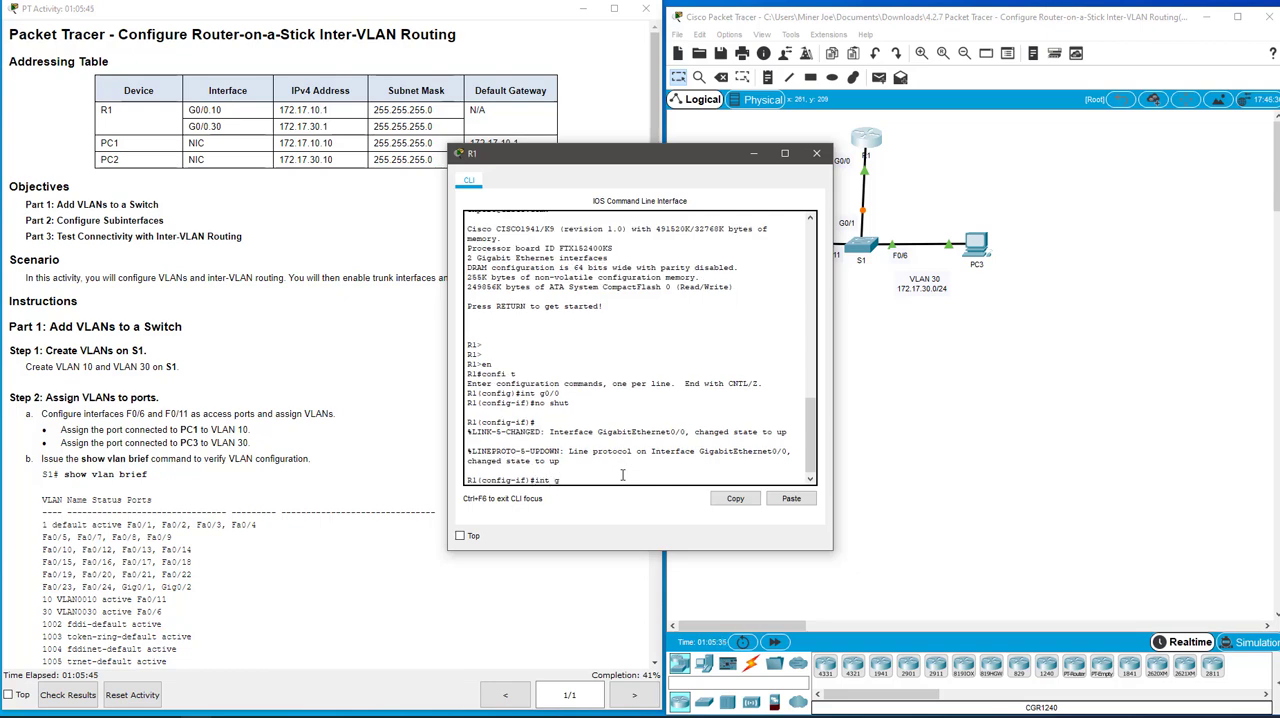
pyautogui.write('0/1')
pyautogui.press('BackSpace')
pyautogui.write('0.10')
pyautogui.press('Return')
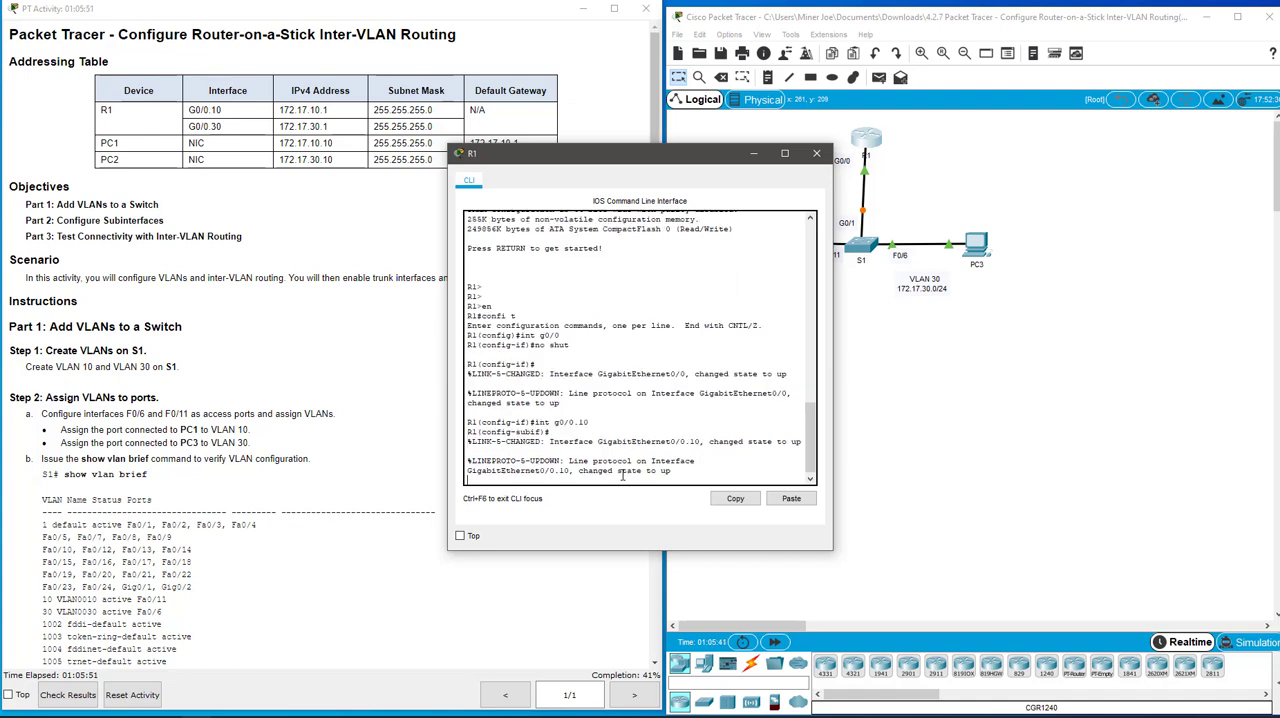
pyautogui.press('Return')
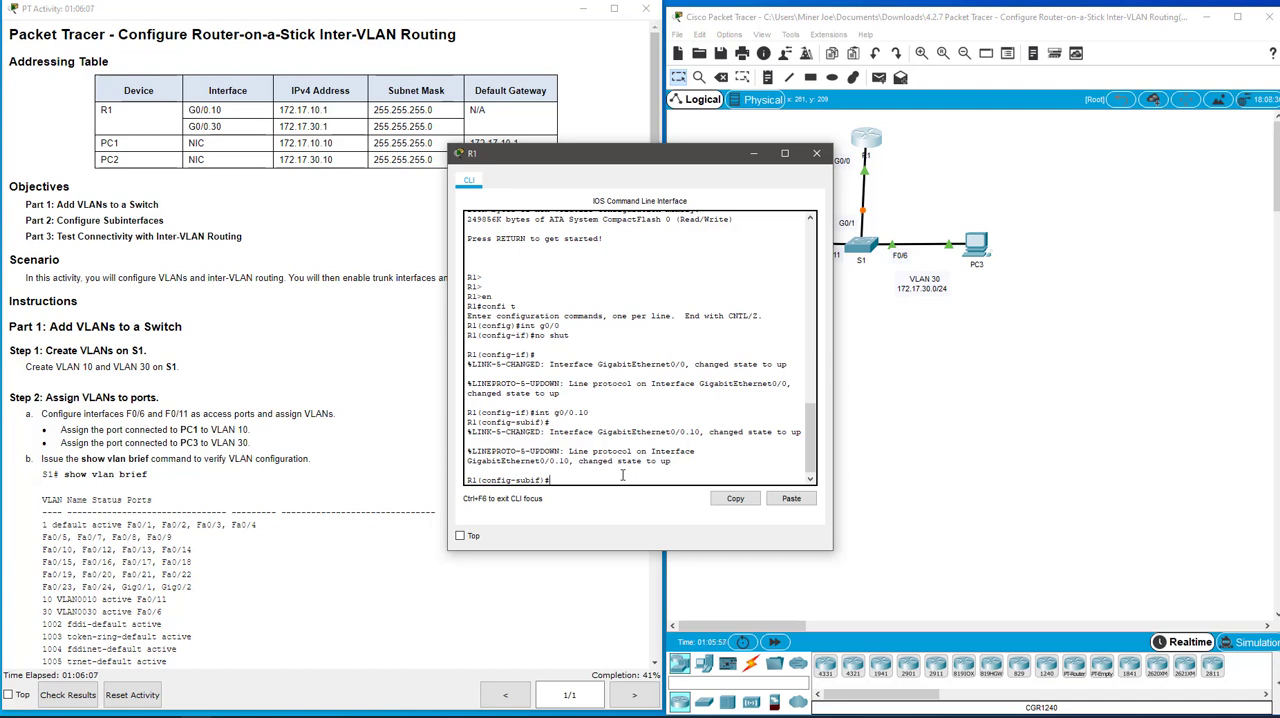
# Set 802.1Q encapsulation for VLAN 10 on subinterface g0/0.10 with encapsulation dot1Q 10
pyautogui.write('enca')
pyautogui.press('Tab')
pyautogui.write('d')
pyautogui.press('Tab')
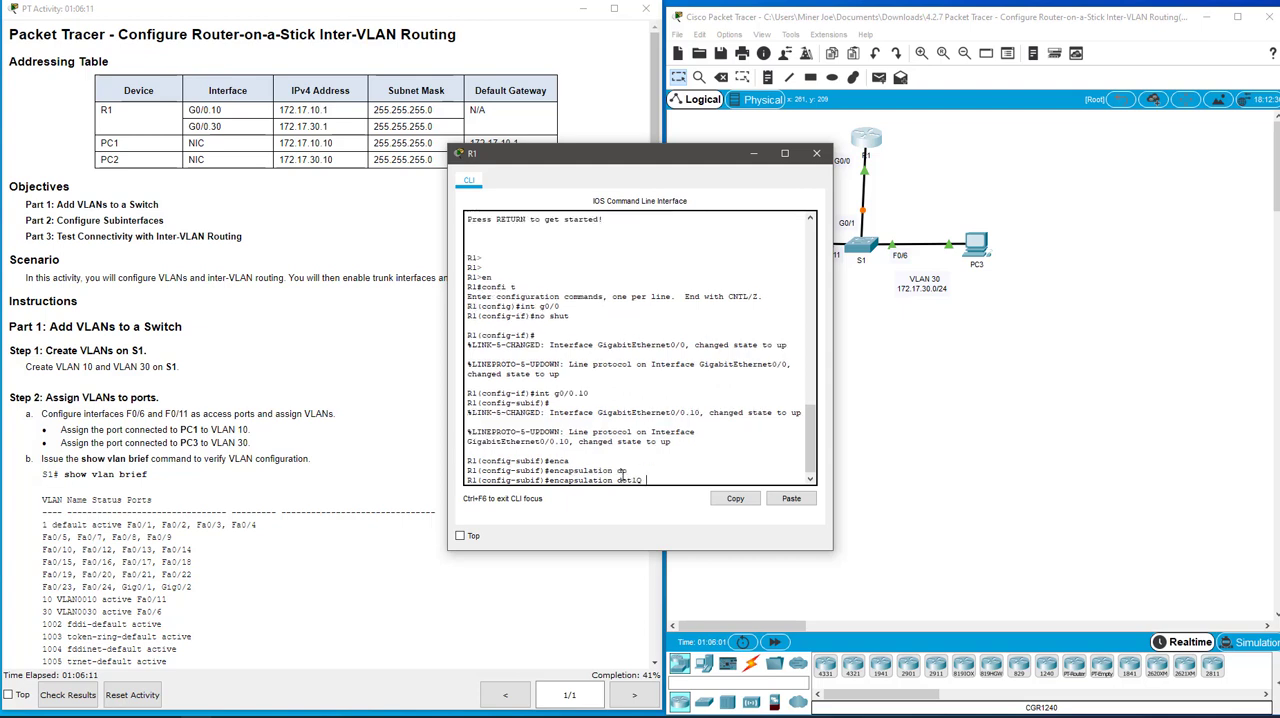
pyautogui.write('10')
pyautogui.press('Return')
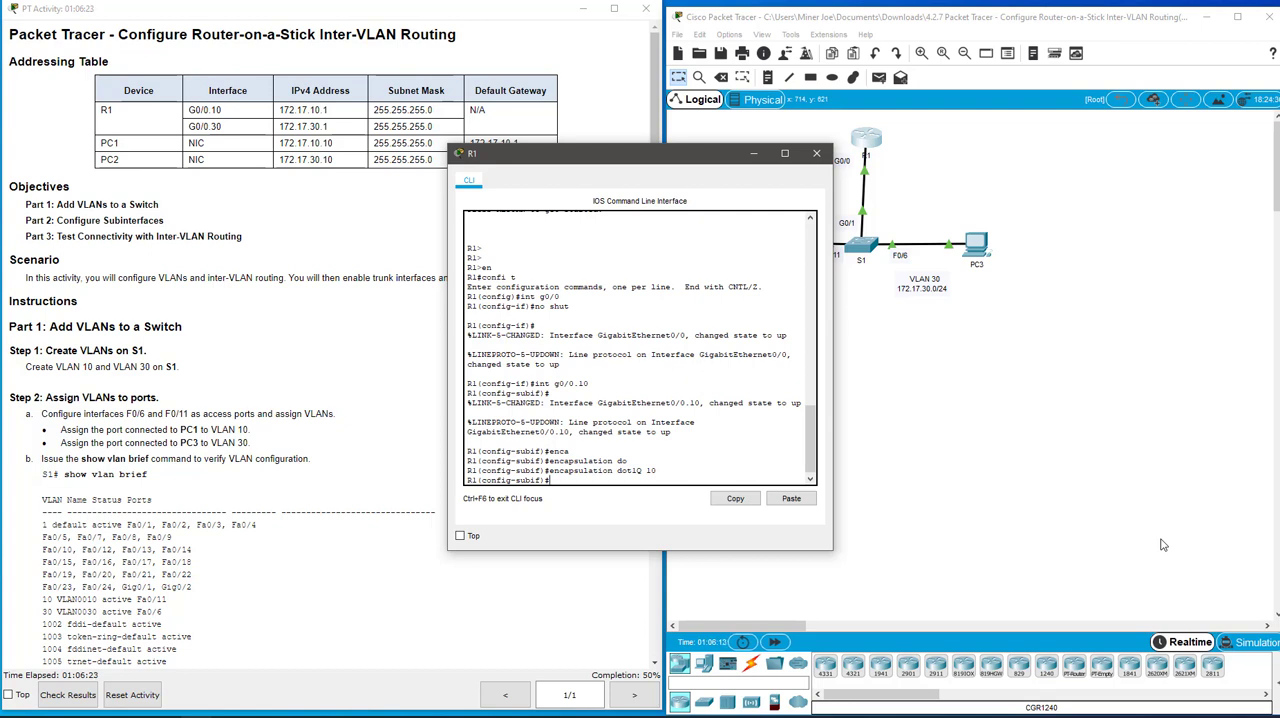
# Assign IP address 172.17.10.1 with mask 255.255.255.0 to g0/0.10 and enable the subinterface with no shut
pyautogui.write('ip addr')
pyautogui.press('Tab')
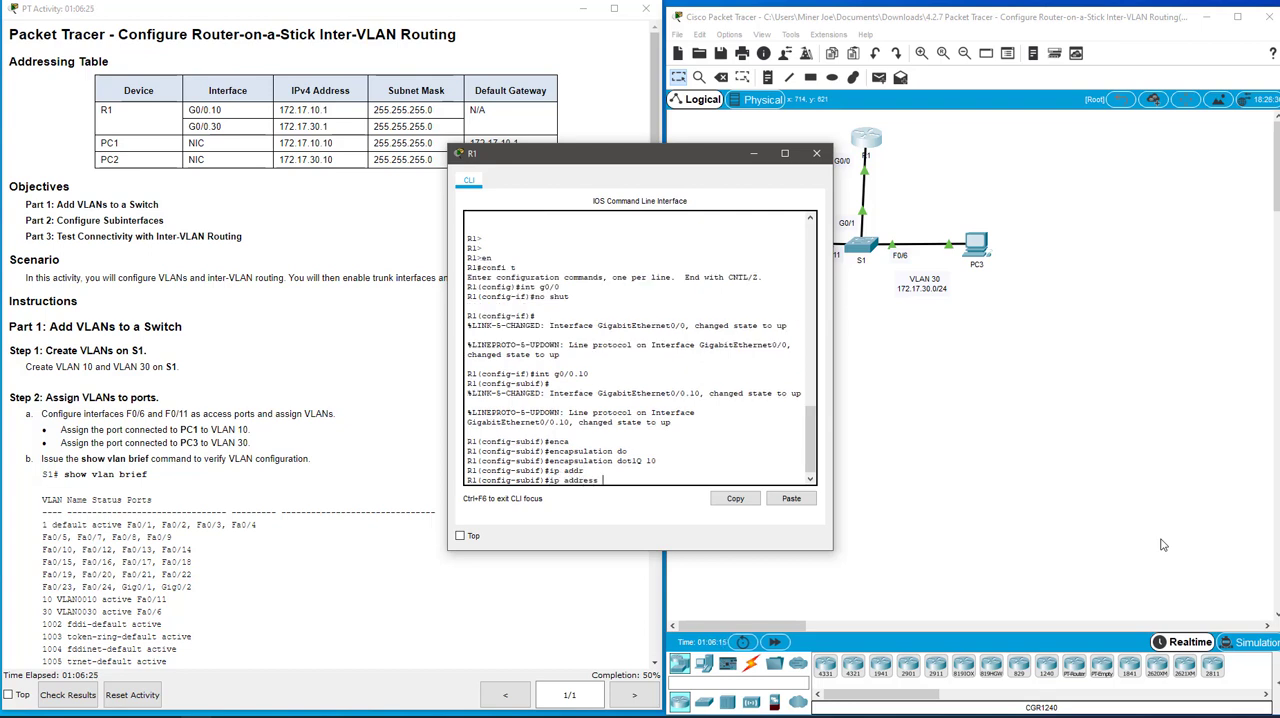
pyautogui.write('172.17.10.1 255.255.255.0')
pyautogui.press('Return')
pyautogui.write('no shut')
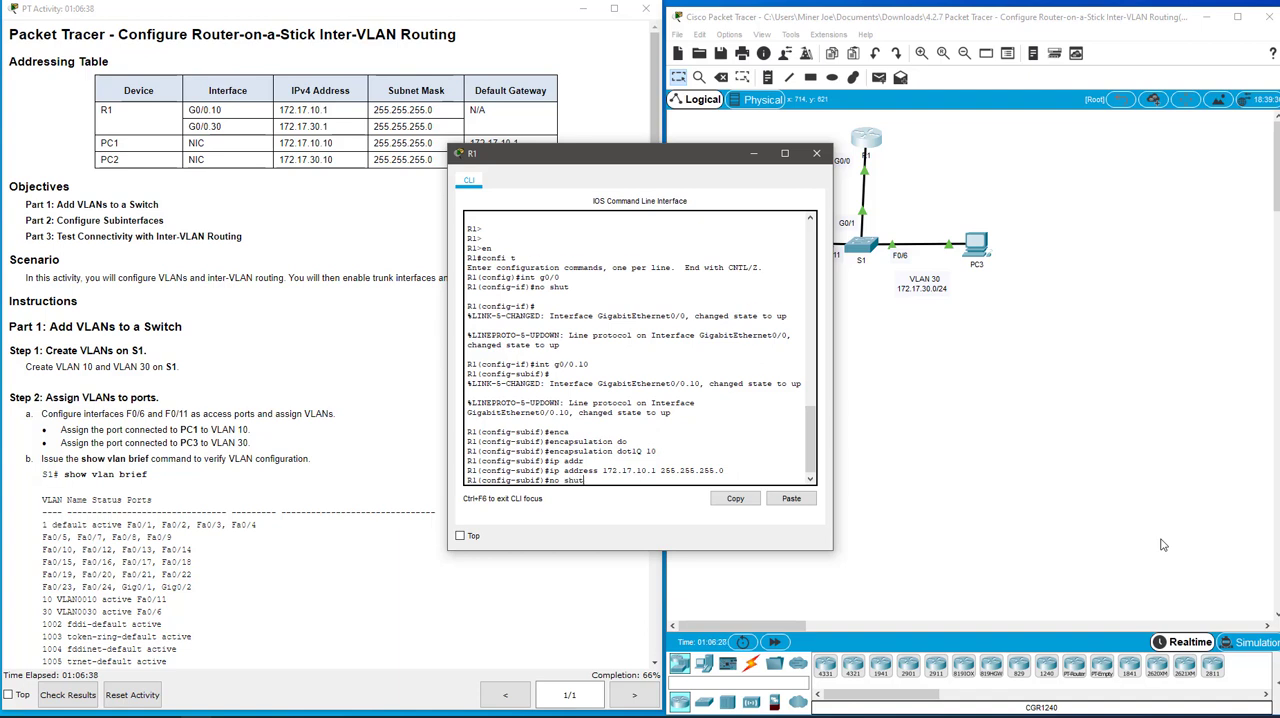
pyautogui.press('Return')
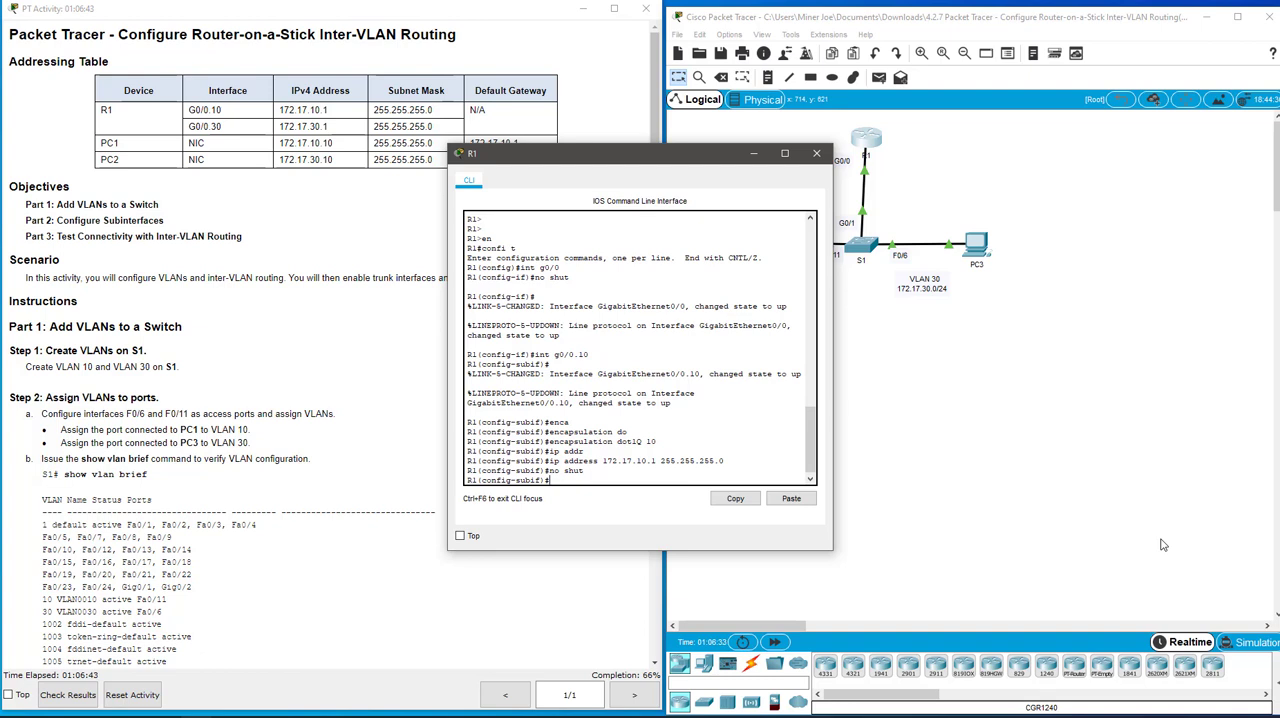
# Create subinterface g0/0.30 on R1 and enter its configuration mode
pyautogui.write('int g0/0.30')
pyautogui.press('Return')
pyautogui.press('Return')
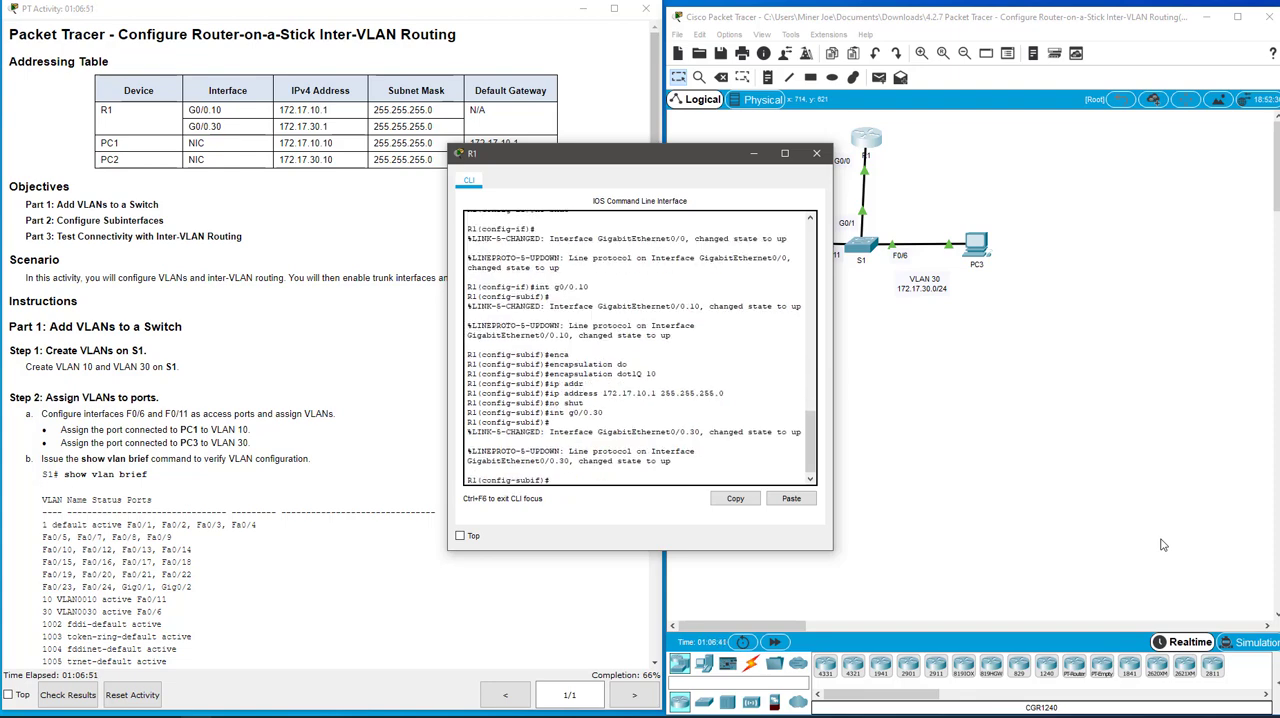
# Set 802.1Q encapsulation for VLAN 30 on subinterface g0/0.30 with encapsulation dot1q 30
pyautogui.write('enca')
pyautogui.press('Tab')
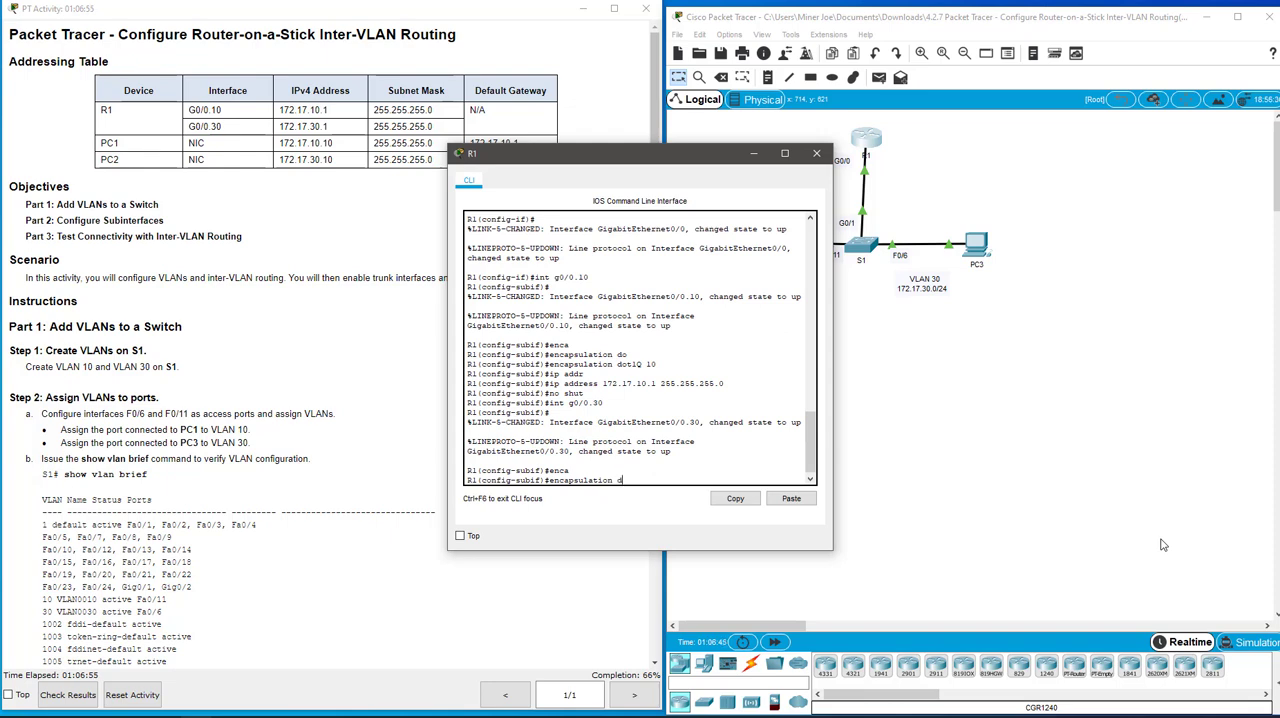
pyautogui.write('dot1q 30')
pyautogui.press('Return')
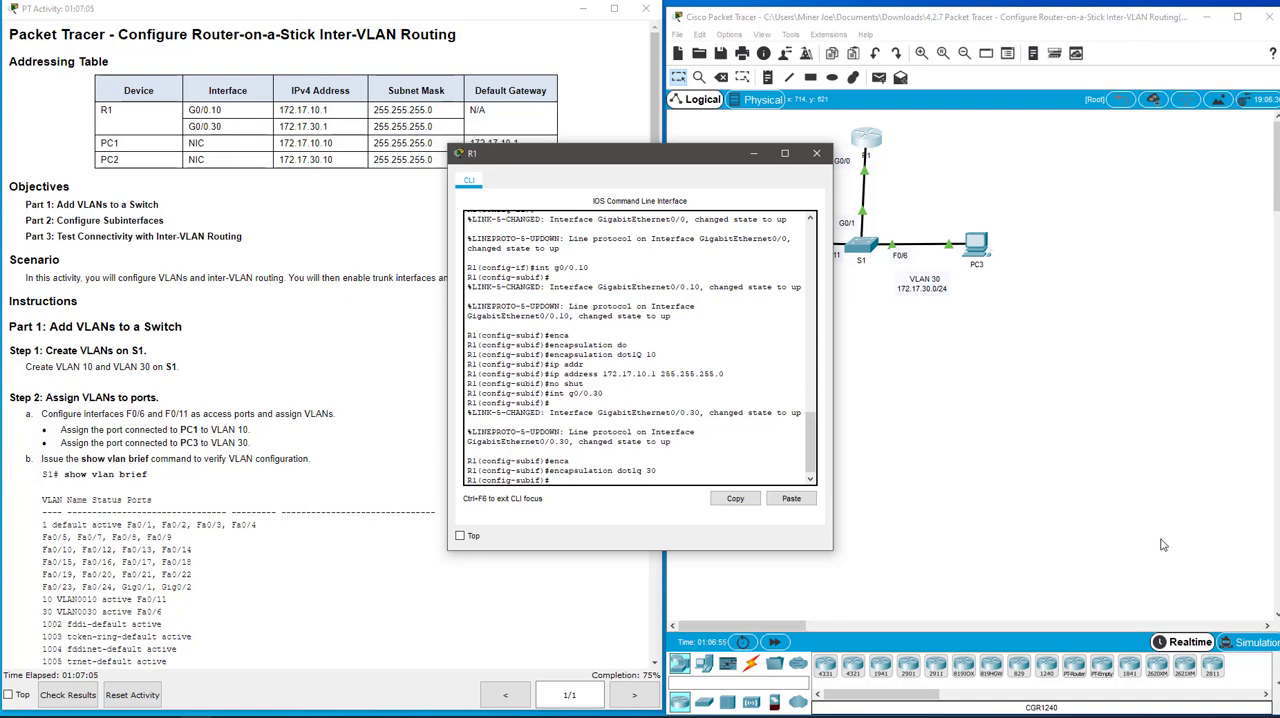
# Assign IP address 172.17.30.1 with mask 255.255.255.0 to g0/0.30 and enable the subinterface with no shut
pyautogui.write('ip add')
pyautogui.press('Tab')
pyautogui.write('17')
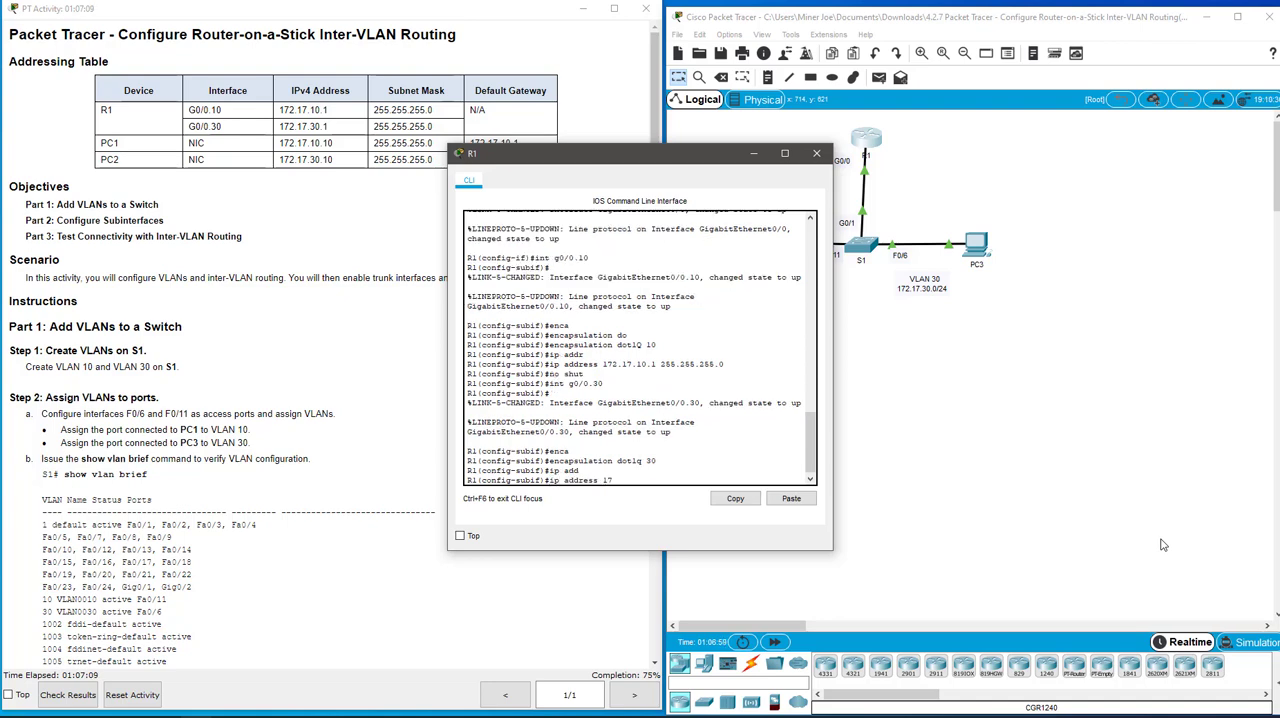
pyautogui.write('2.17.30.1 255.255.255')
pyautogui.write('.0')
pyautogui.press('Return')
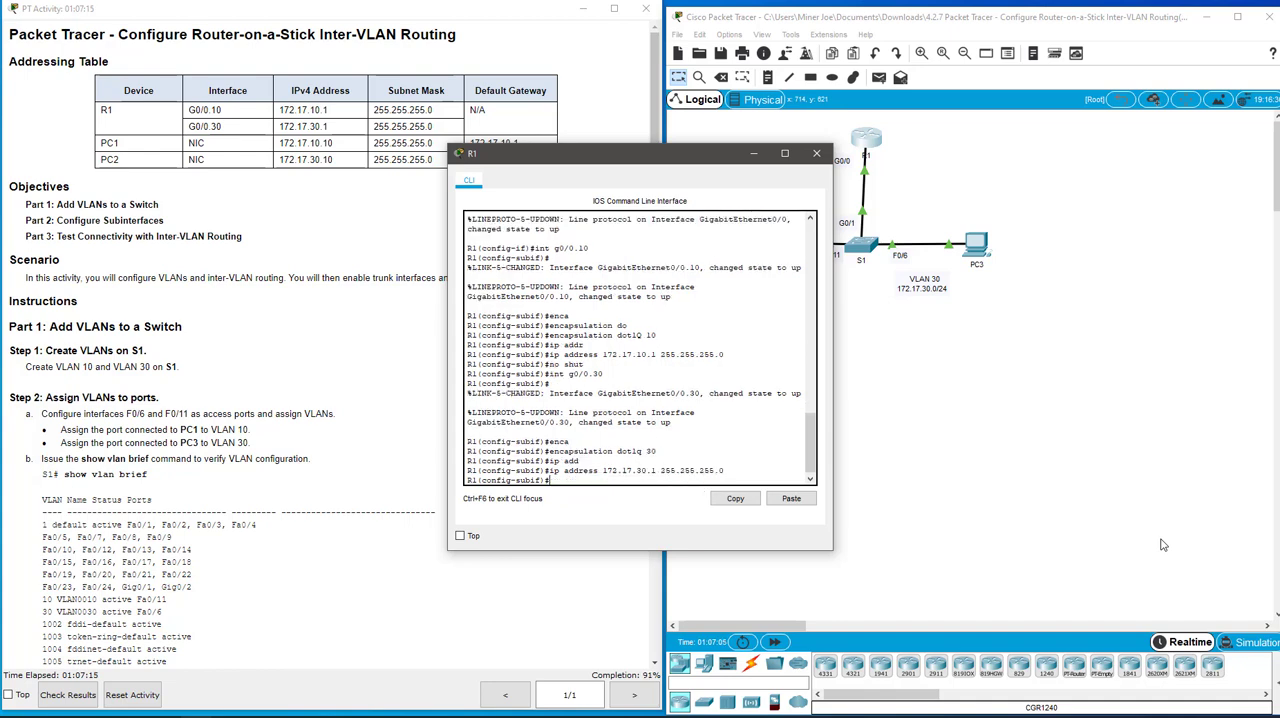
pyautogui.write('no shut')
pyautogui.press('Return')
# Exit R1's configuration modes to the privileged prompt and close the R1 window
pyautogui.write('exit')
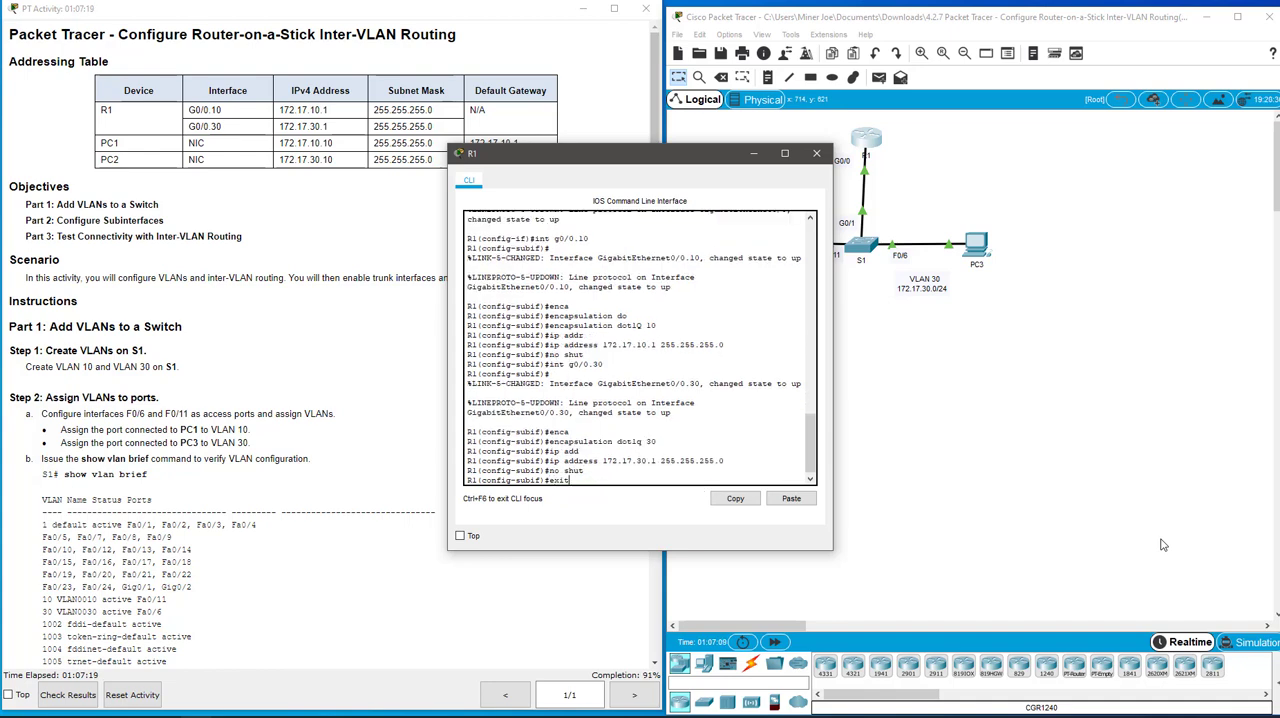
pyautogui.press('Return')
pyautogui.write('exit')
pyautogui.press('Return')
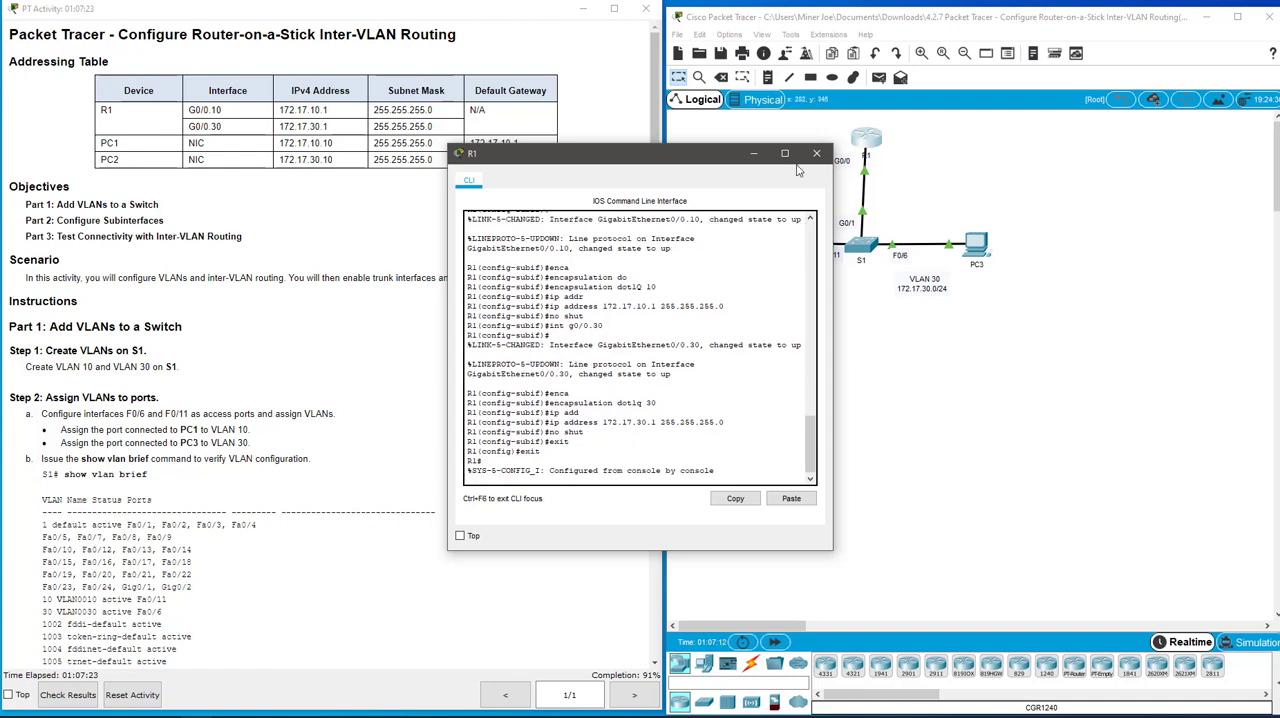
pyautogui.click(817, 154)
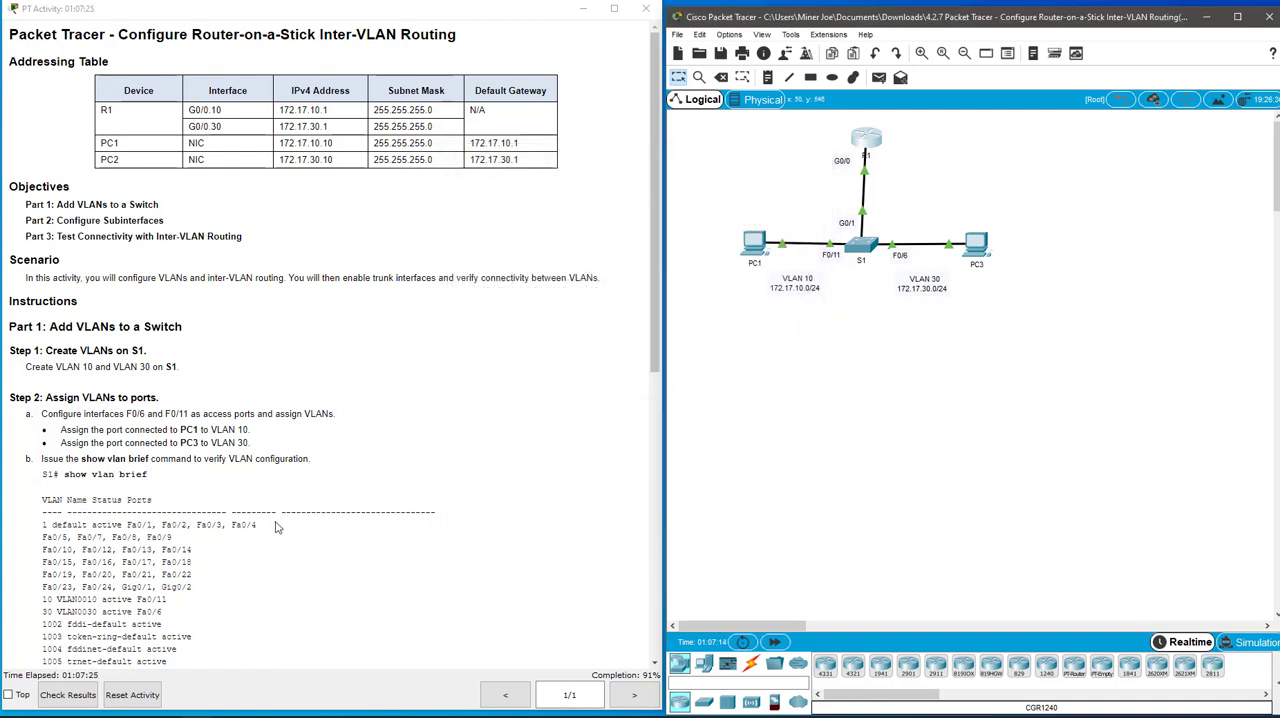
# Review the remaining lab instructions and open PC1's Command Prompt, moving its window clear of the topology
pyautogui.click(379, 421)
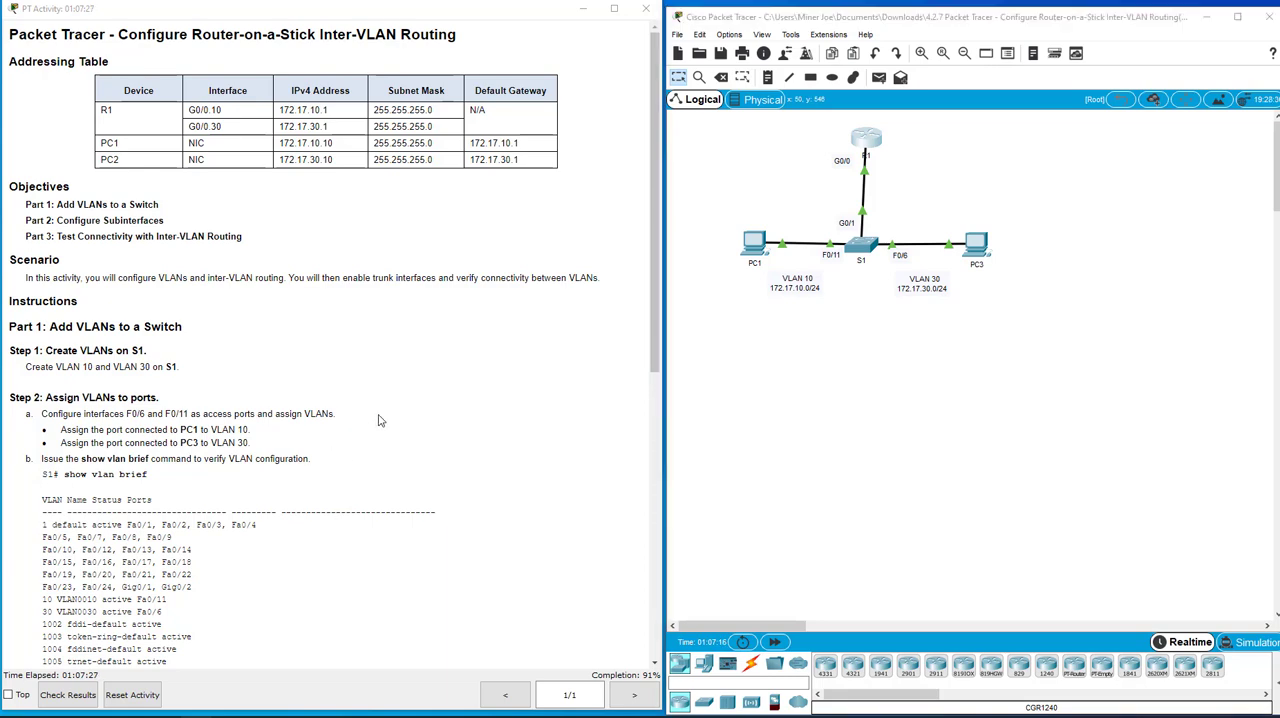
pyautogui.scroll(-12, 379, 421)
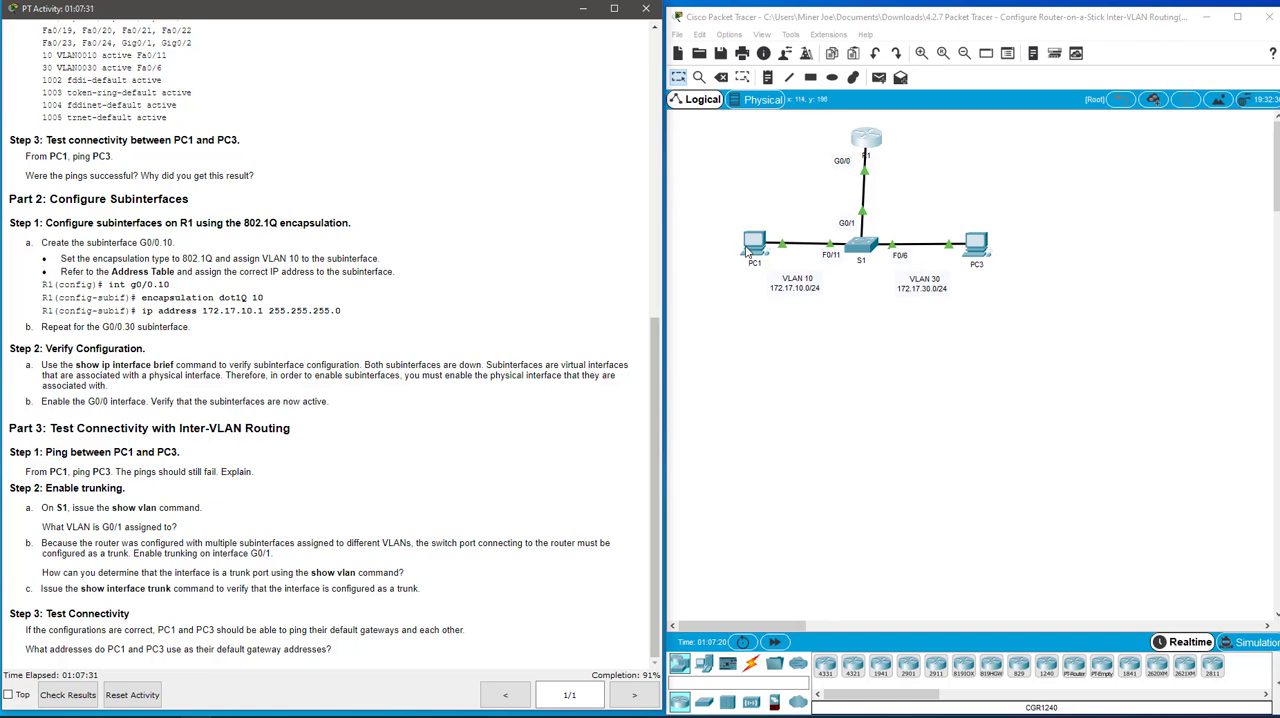
pyautogui.scroll(11, 536, 362)
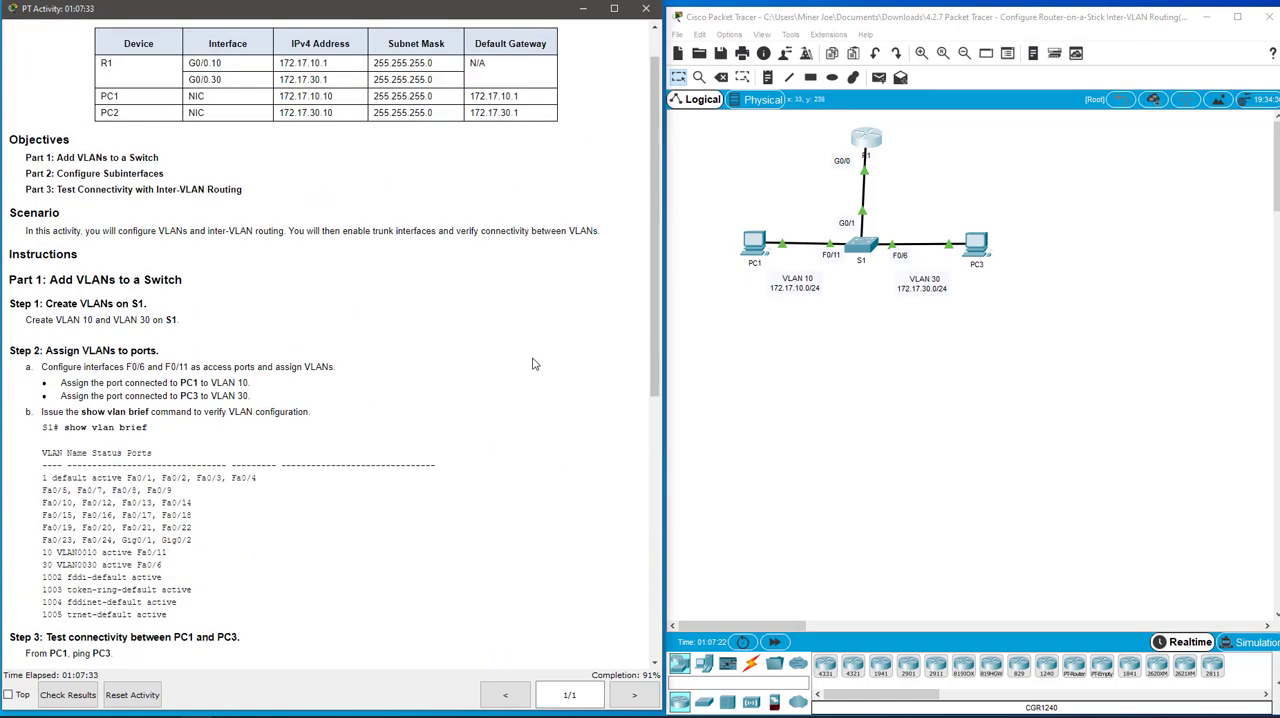
pyautogui.click(746, 252)
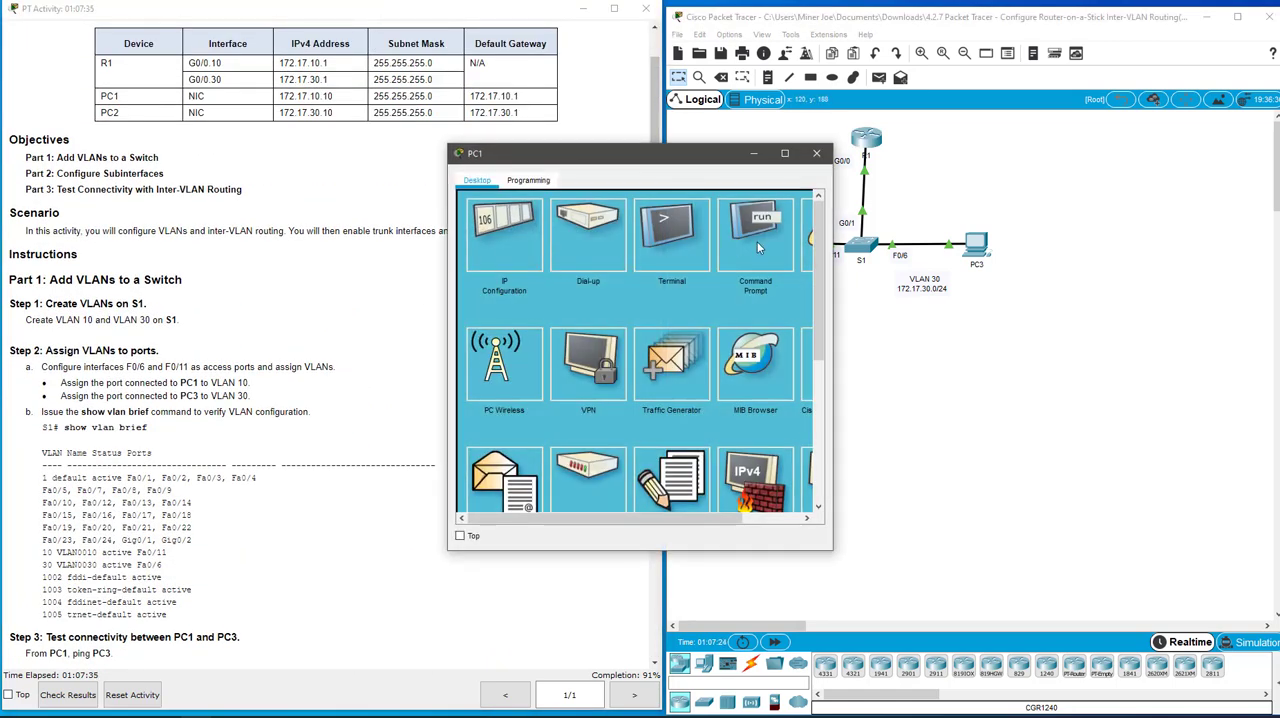
pyautogui.click(757, 225)
pyautogui.moveTo(693, 159); pyautogui.dragTo(378, 146)
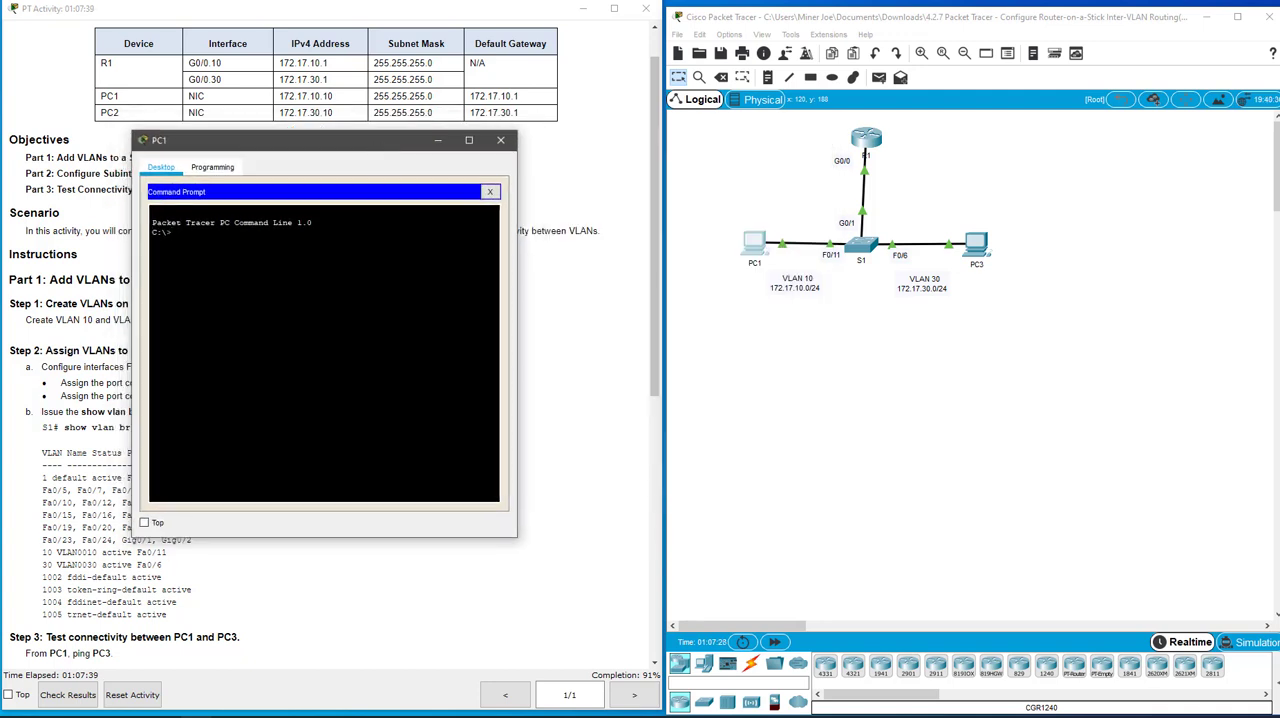
# Ping 172.17.30.10 from PC1's Command Prompt and interrupt the ping before it finishes
pyautogui.write('ping 172.17.30.10')
pyautogui.press('Return')
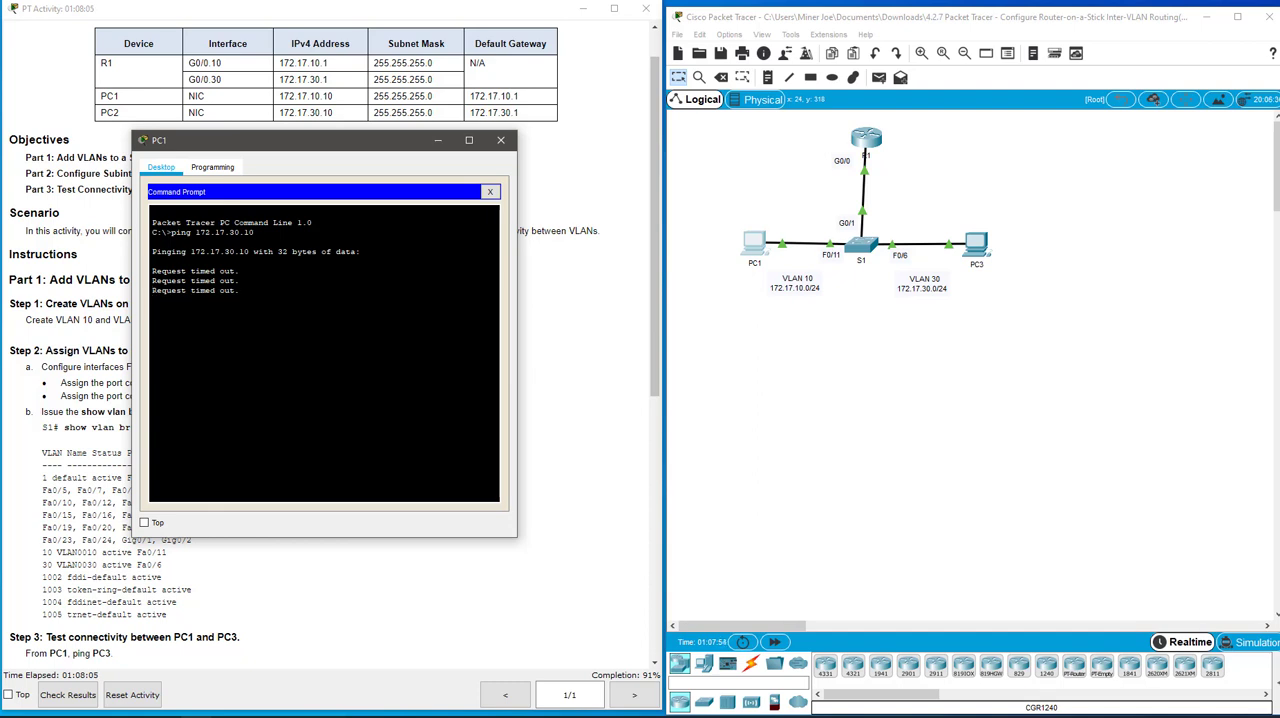
pyautogui.hotkey('ctrl', 'c')
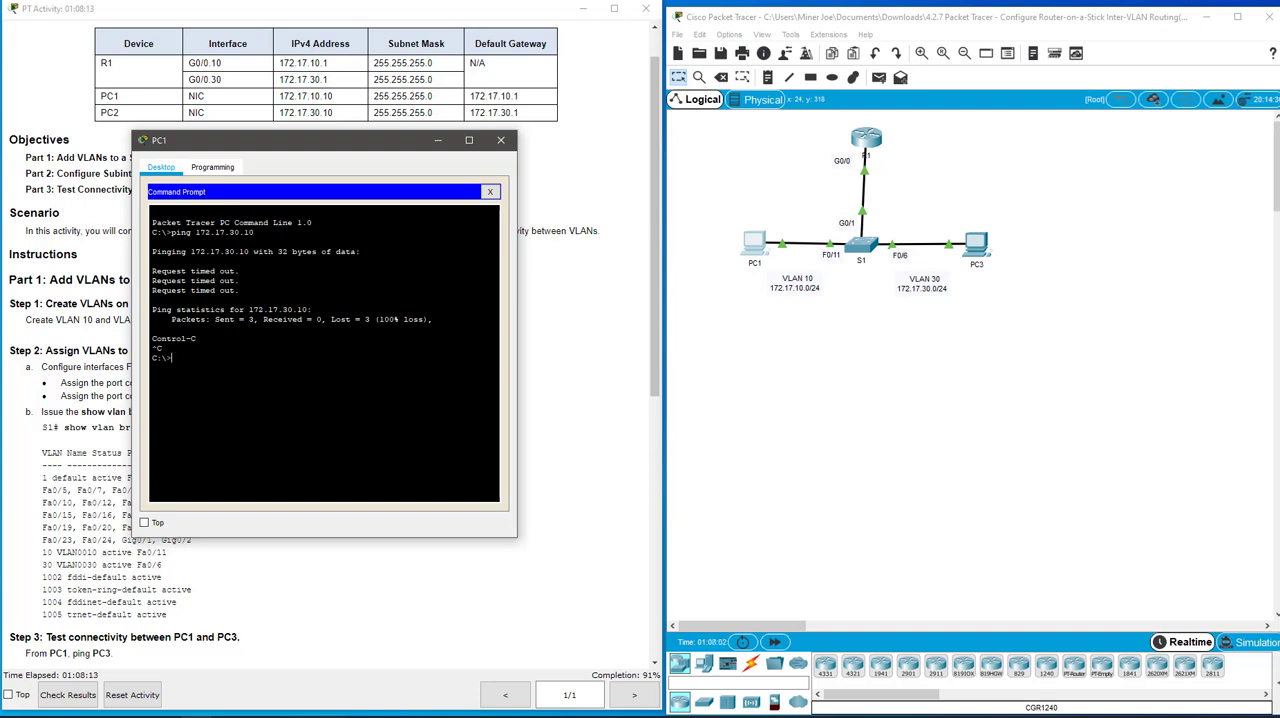
# Ping PC1's default gateway 172.17.10.1, and close the Command Prompt and the PC1 window
pyautogui.write('ing 172.17.10.1')
pyautogui.press('Return')
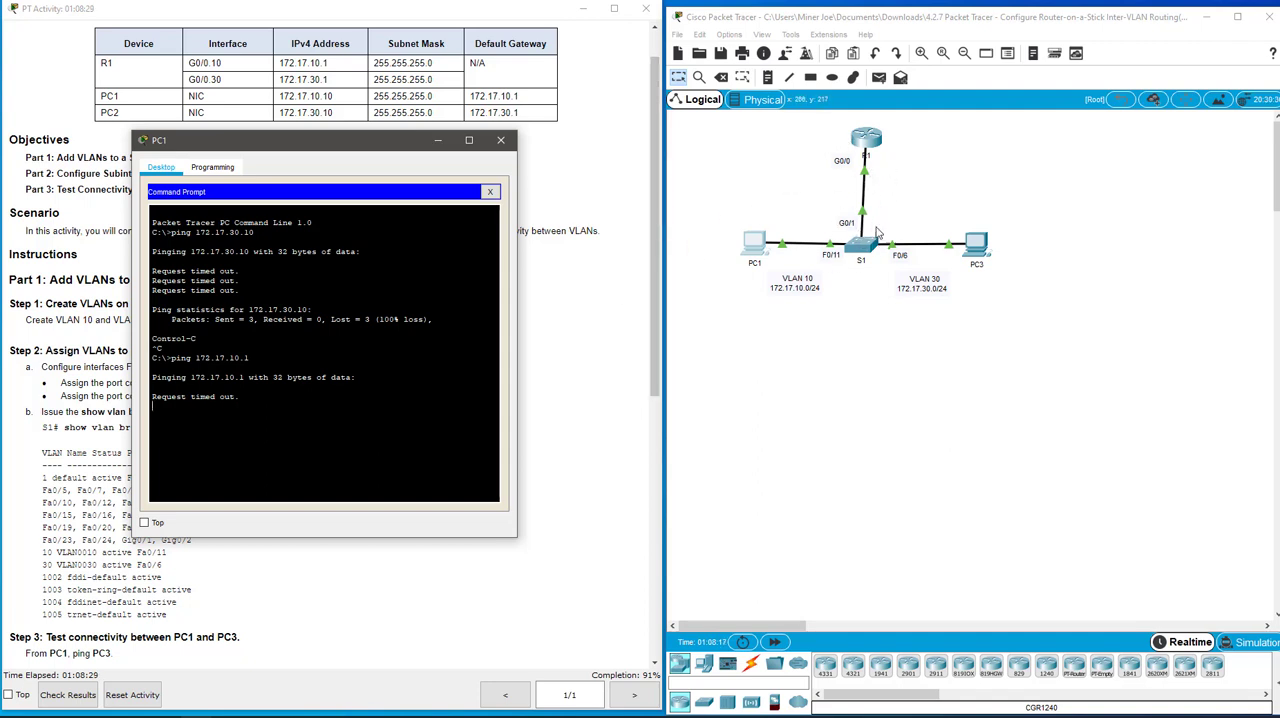
pyautogui.click(490, 192)
pyautogui.click(500, 140)
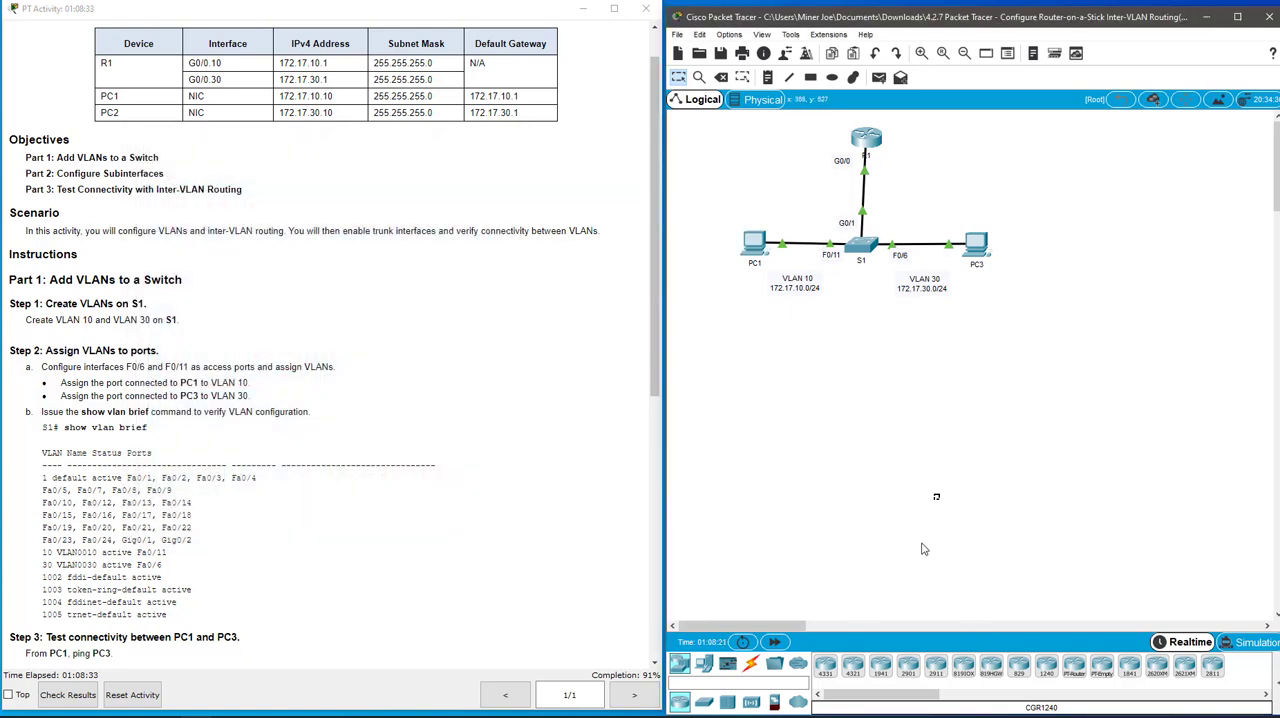
# Open S1's command line, move its window clear of the topology, and enter configuration of interface g0/1
pyautogui.click(862, 245)
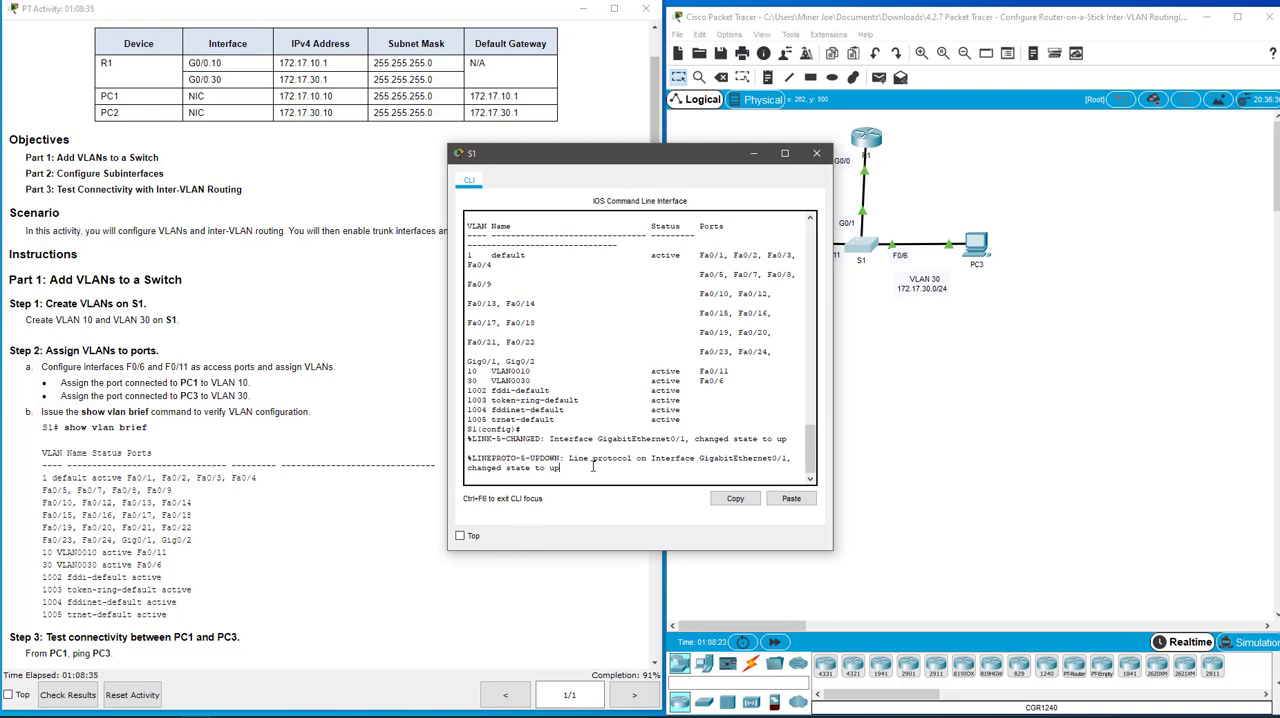
pyautogui.press('Return')
pyautogui.press('Return')
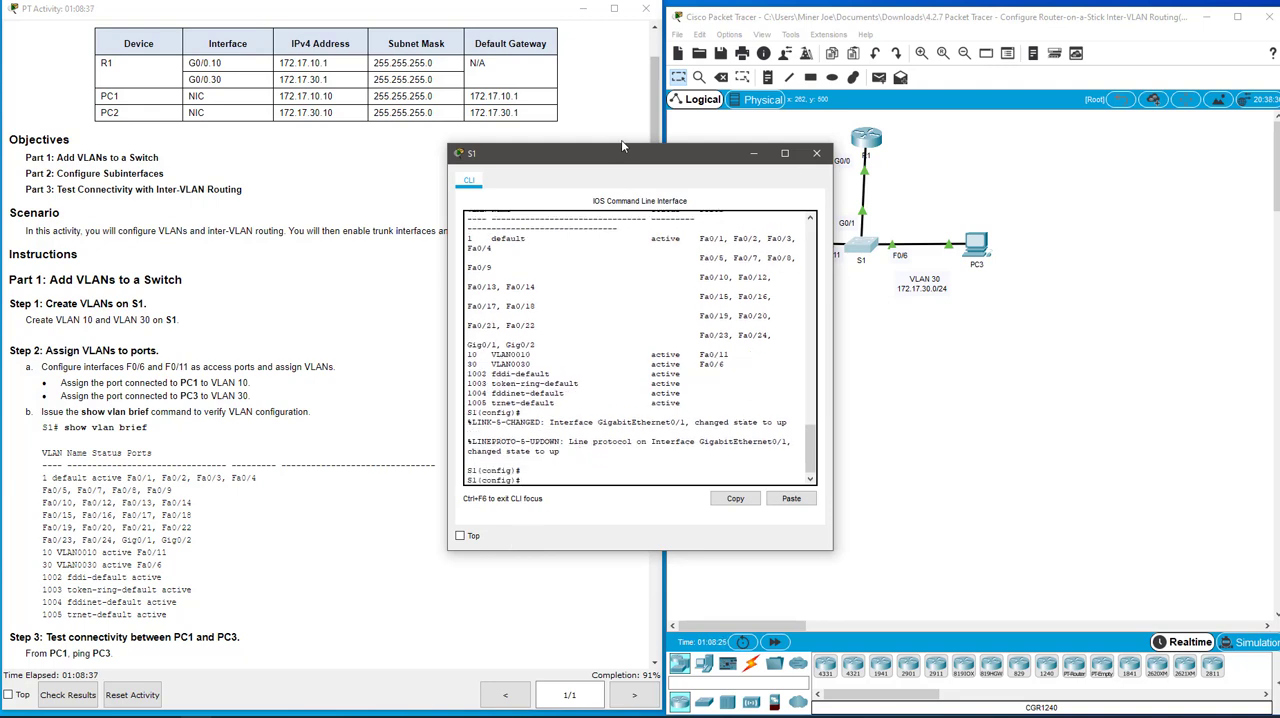
pyautogui.moveTo(622, 146); pyautogui.dragTo(415, 150)
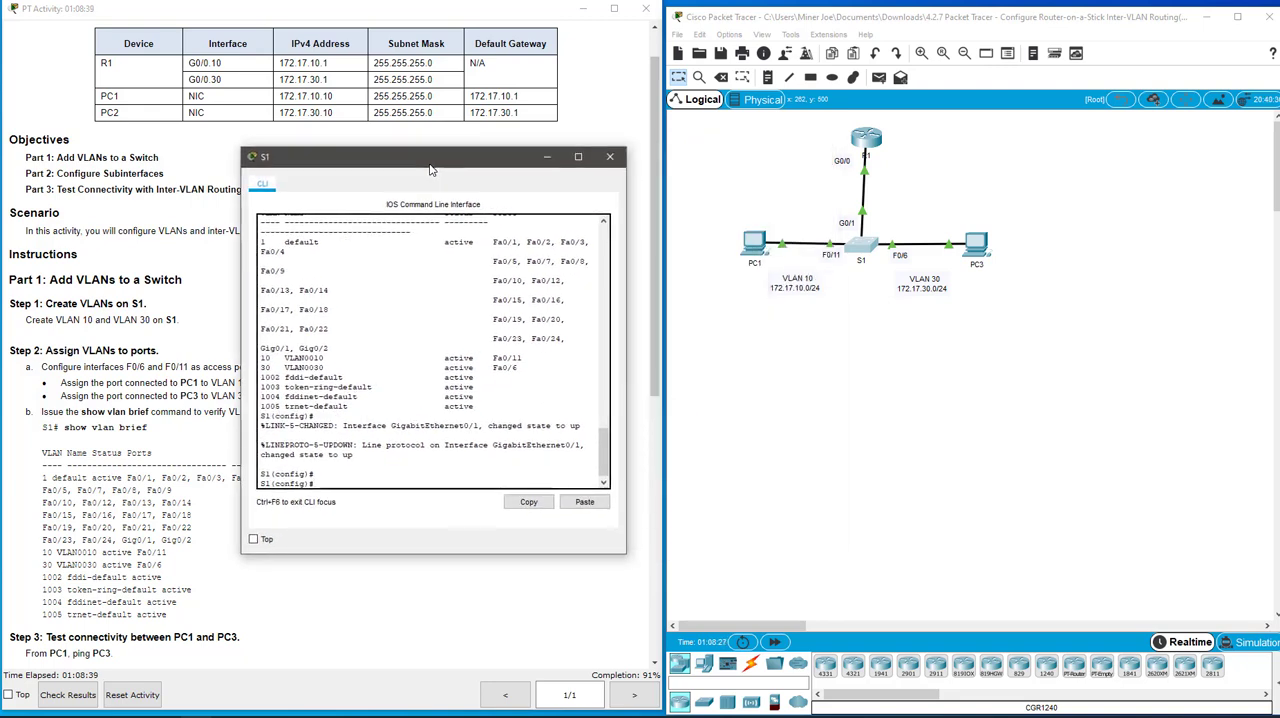
pyautogui.write('int g')
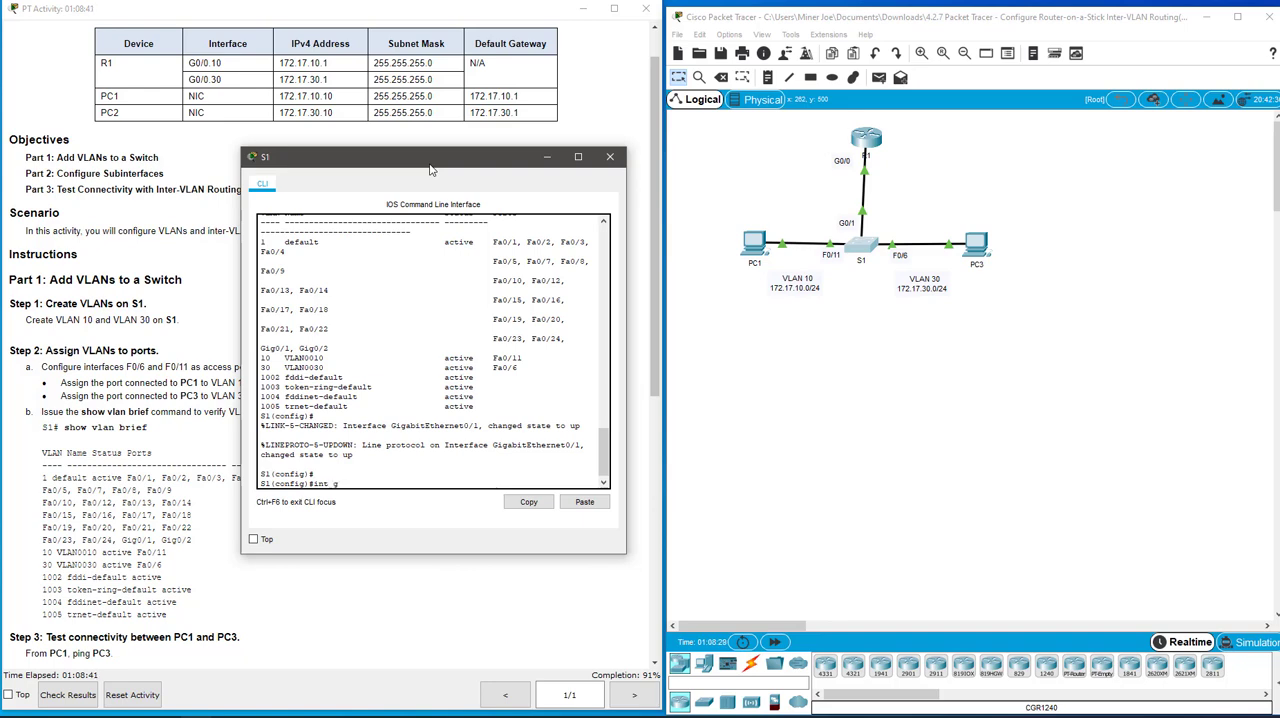
pyautogui.write('0/1')
pyautogui.press('Return')
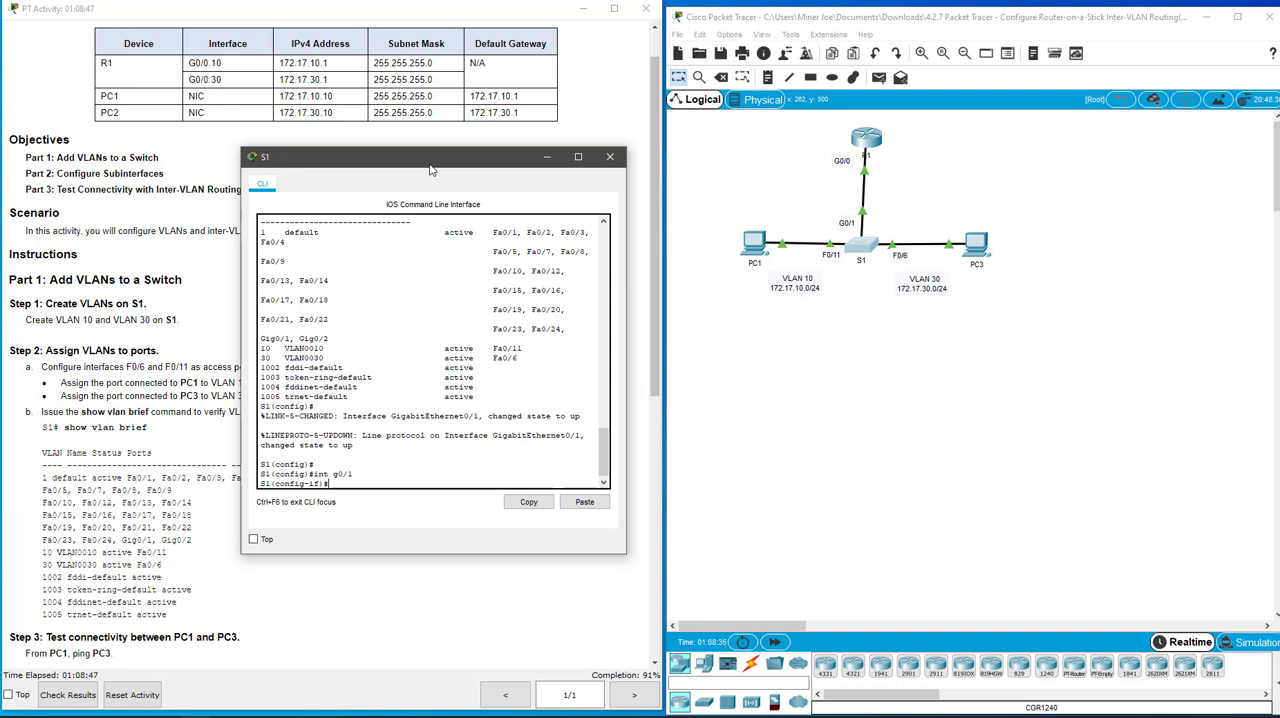
# Set S1's g0/1 interface to trunk mode with switchport mode trunk
pyautogui.write('swit')
pyautogui.press('Tab')
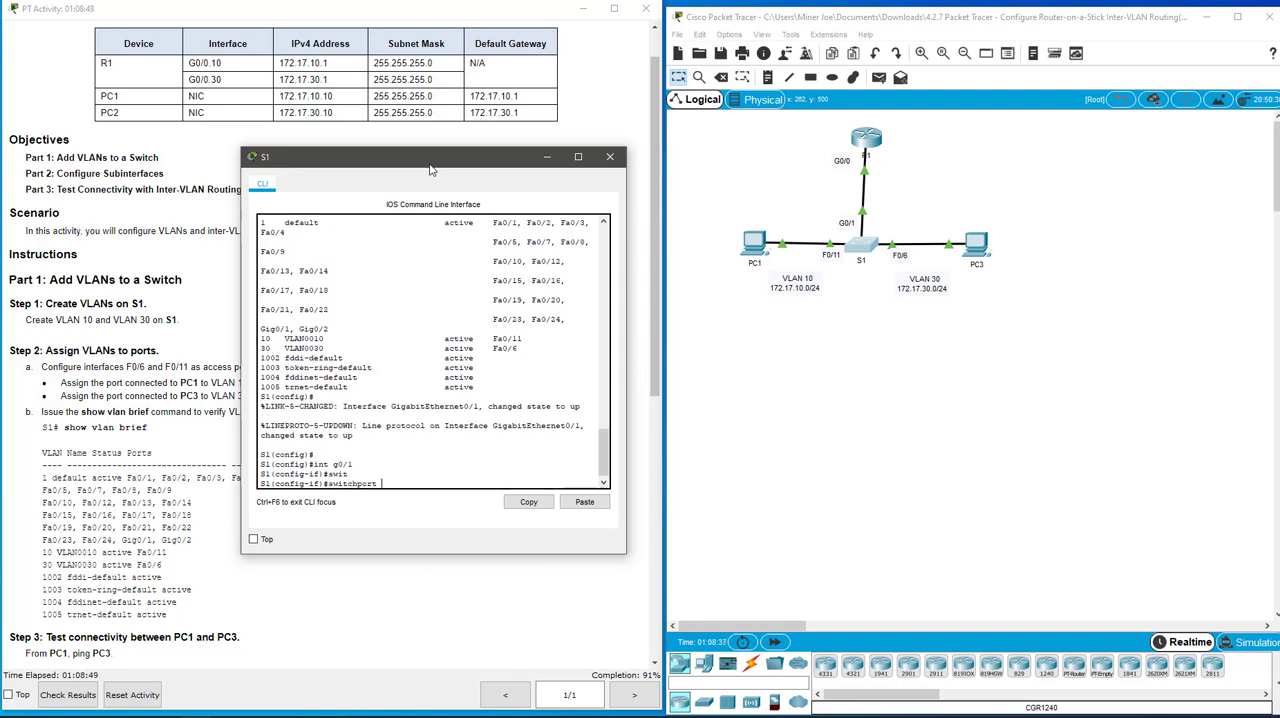
pyautogui.write('mode trunk')
pyautogui.press('Return')
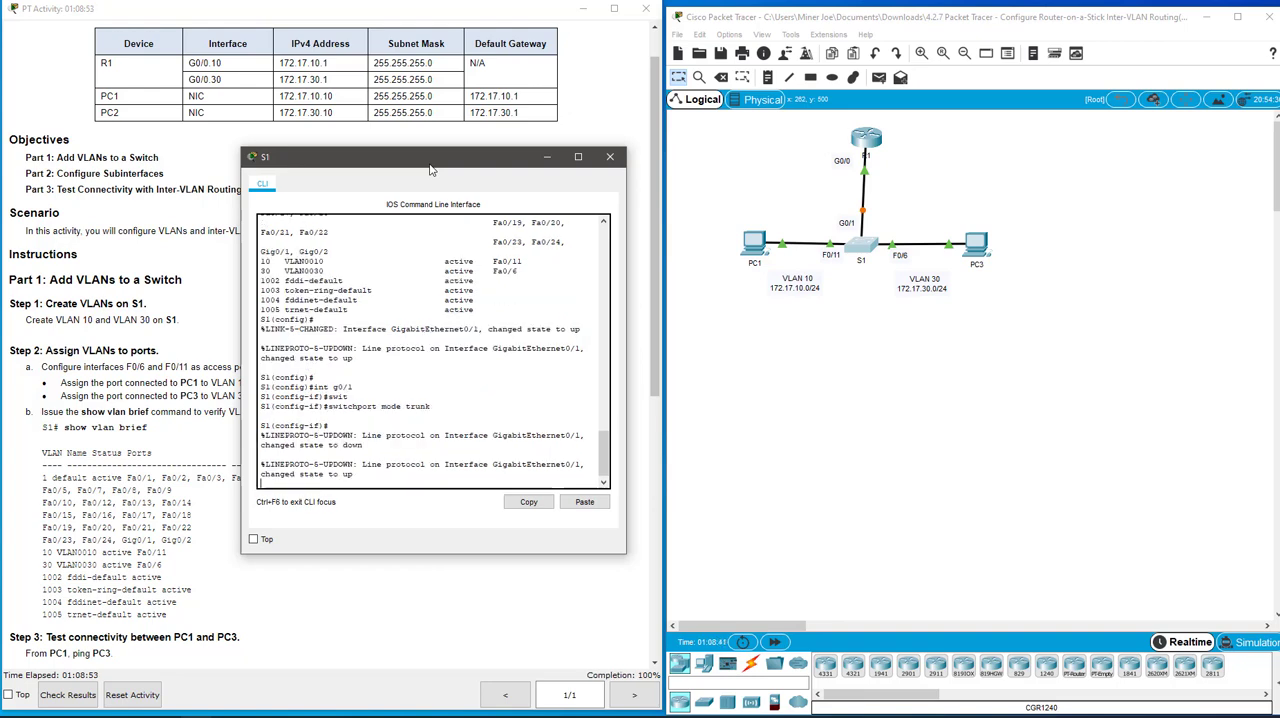
pyautogui.press('Return')
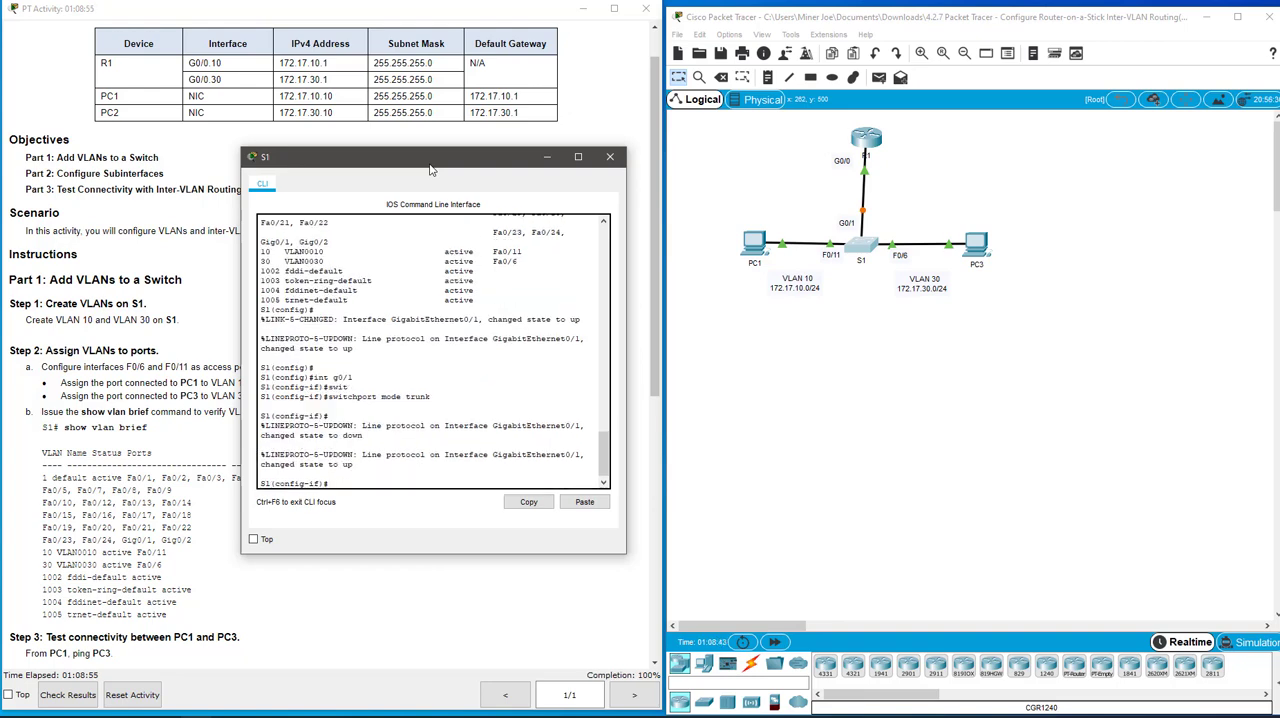
# Exit S1's interface and global configuration modes to the privileged prompt
pyautogui.write('exit')
pyautogui.press('Return')
pyautogui.write('exit')
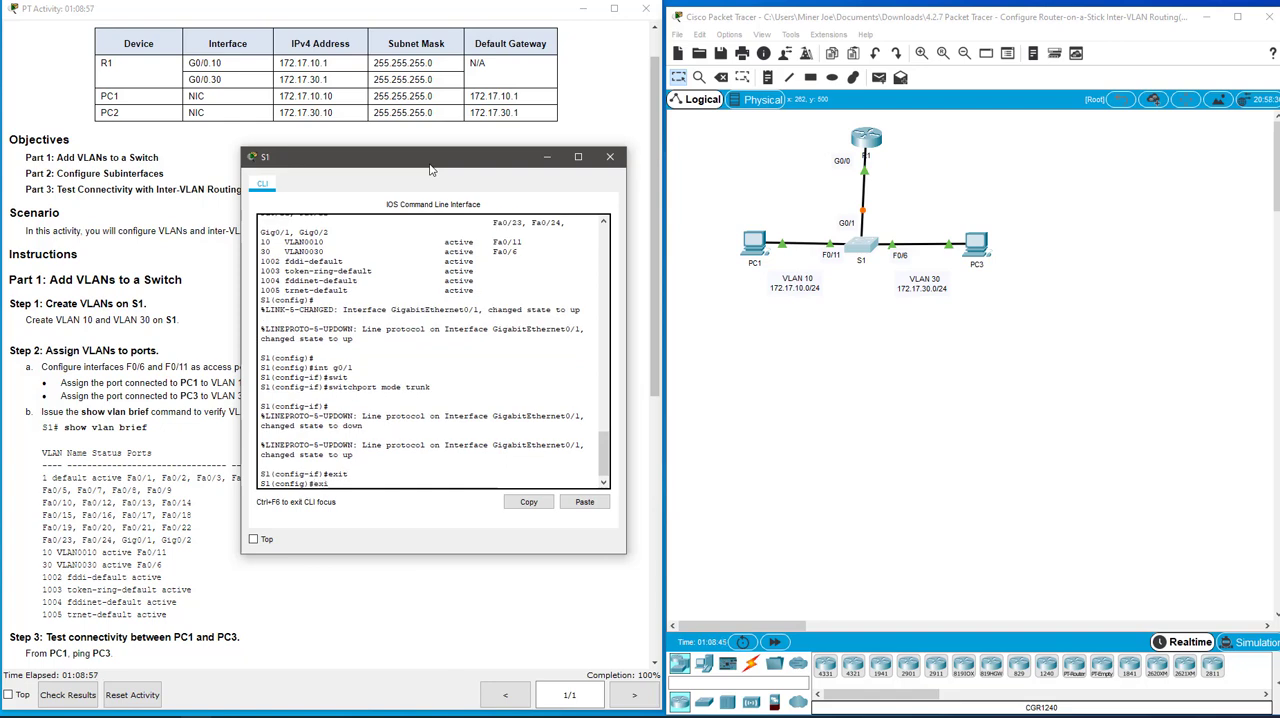
pyautogui.press('Return')
pyautogui.press('Return')
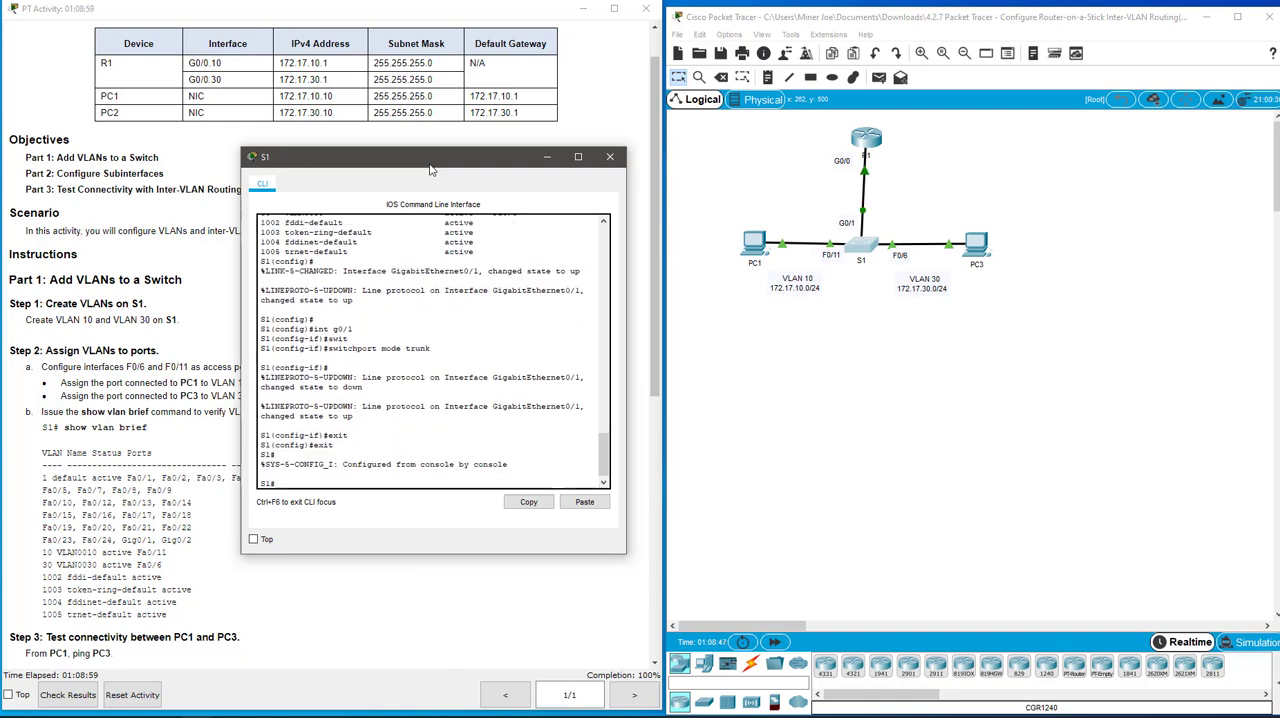